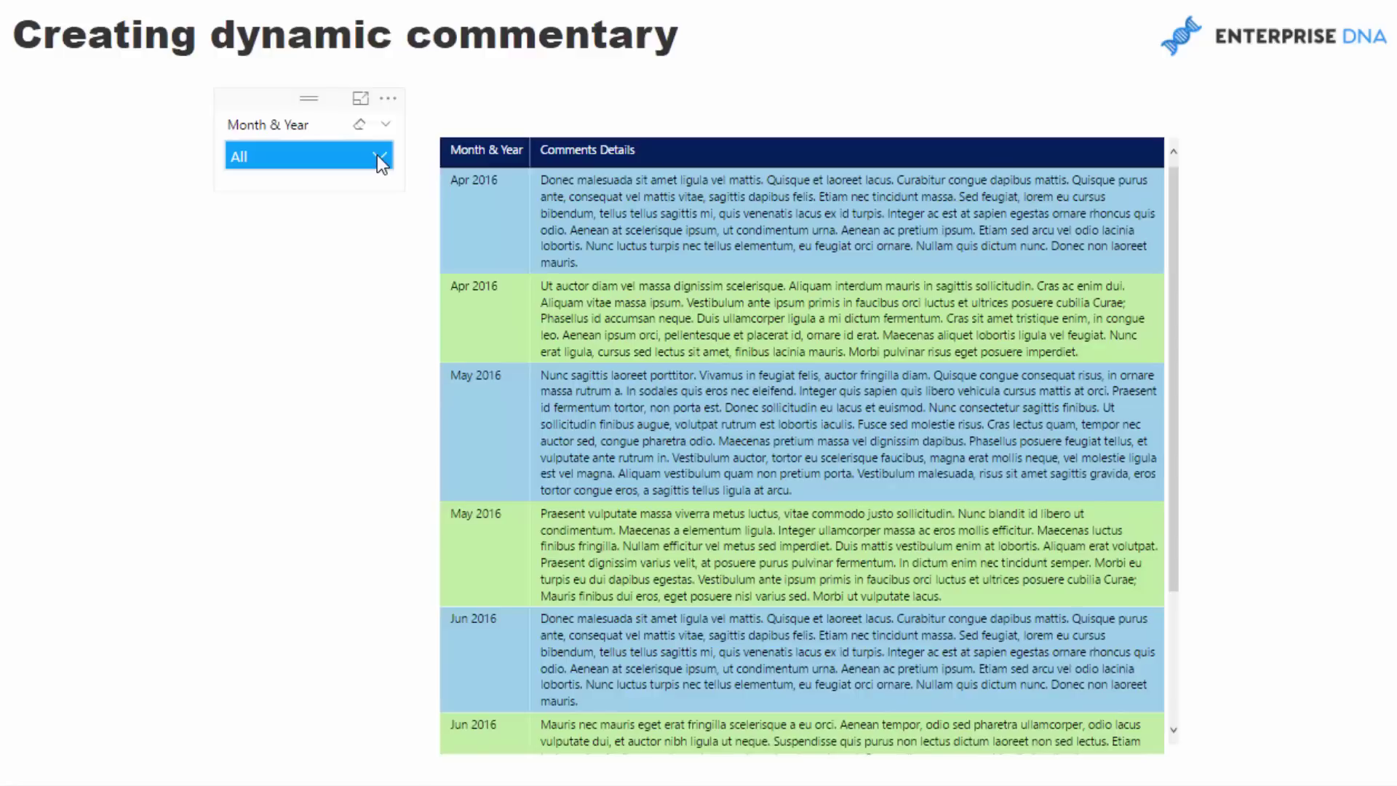
Step: Expand the Month & Year slicer dropdown to list Apr, May and Jun 2016
left_click(378, 159)
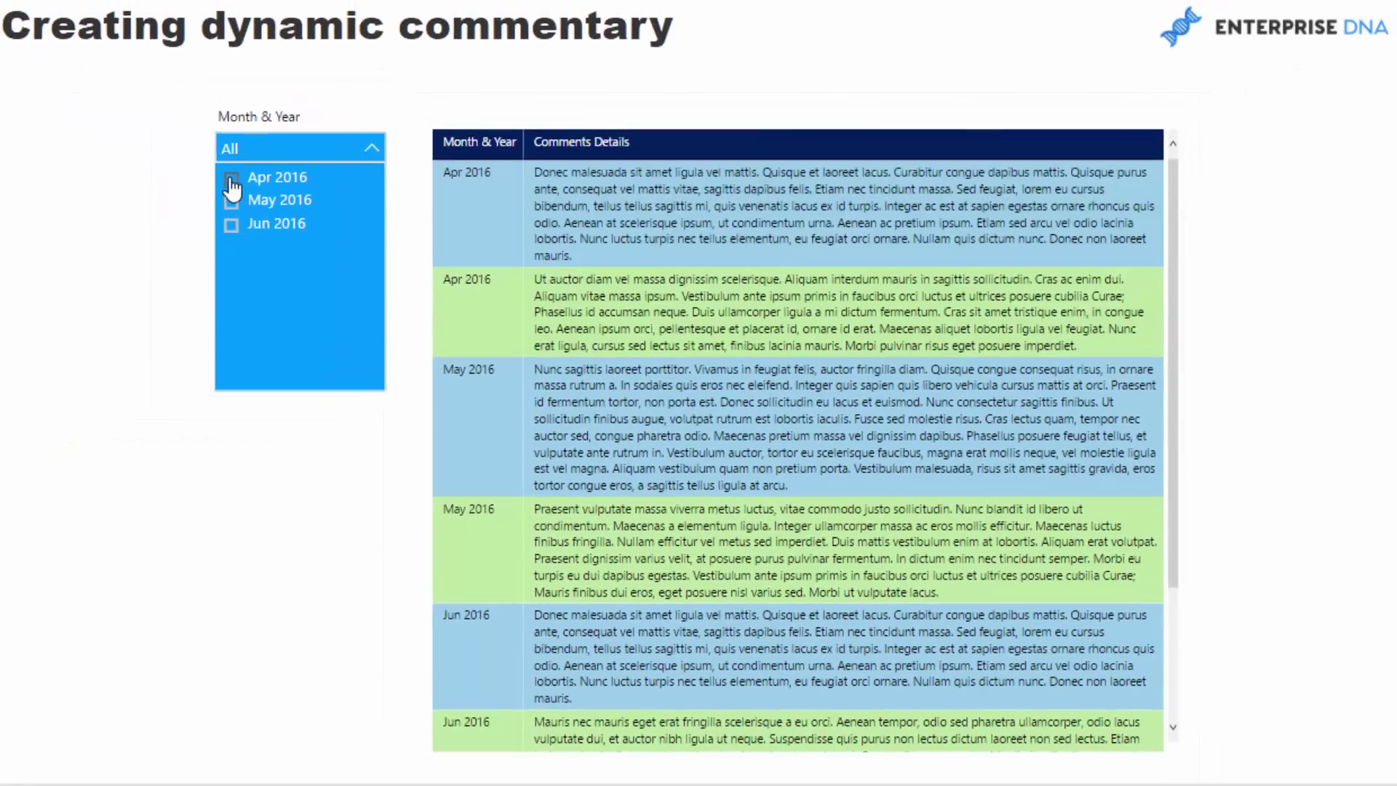
Step: Filter the table to Apr, then May, then Jun 2016, ending with Jun 2016's three comments
left_click(194, 173)
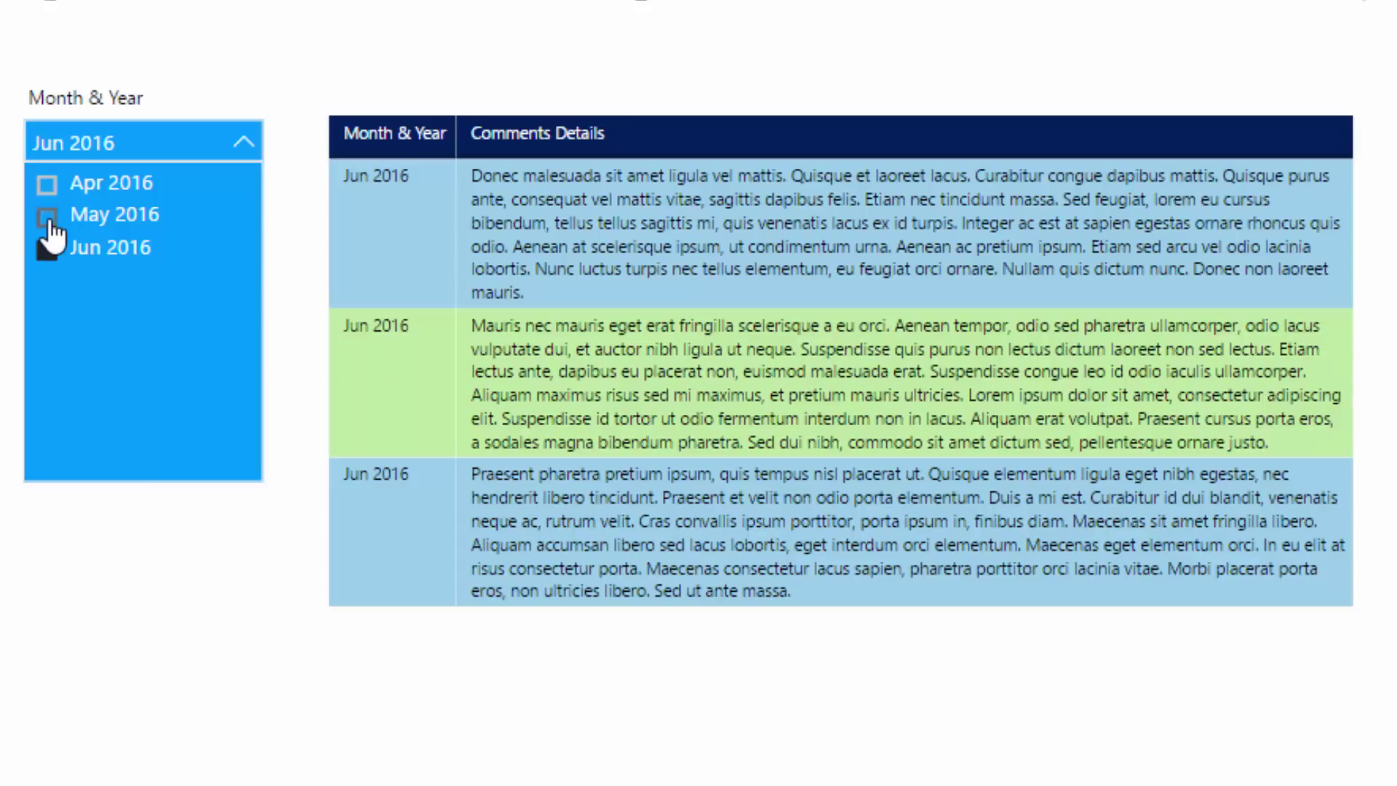
left_click(50, 218)
left_click(47, 185)
left_click(50, 218)
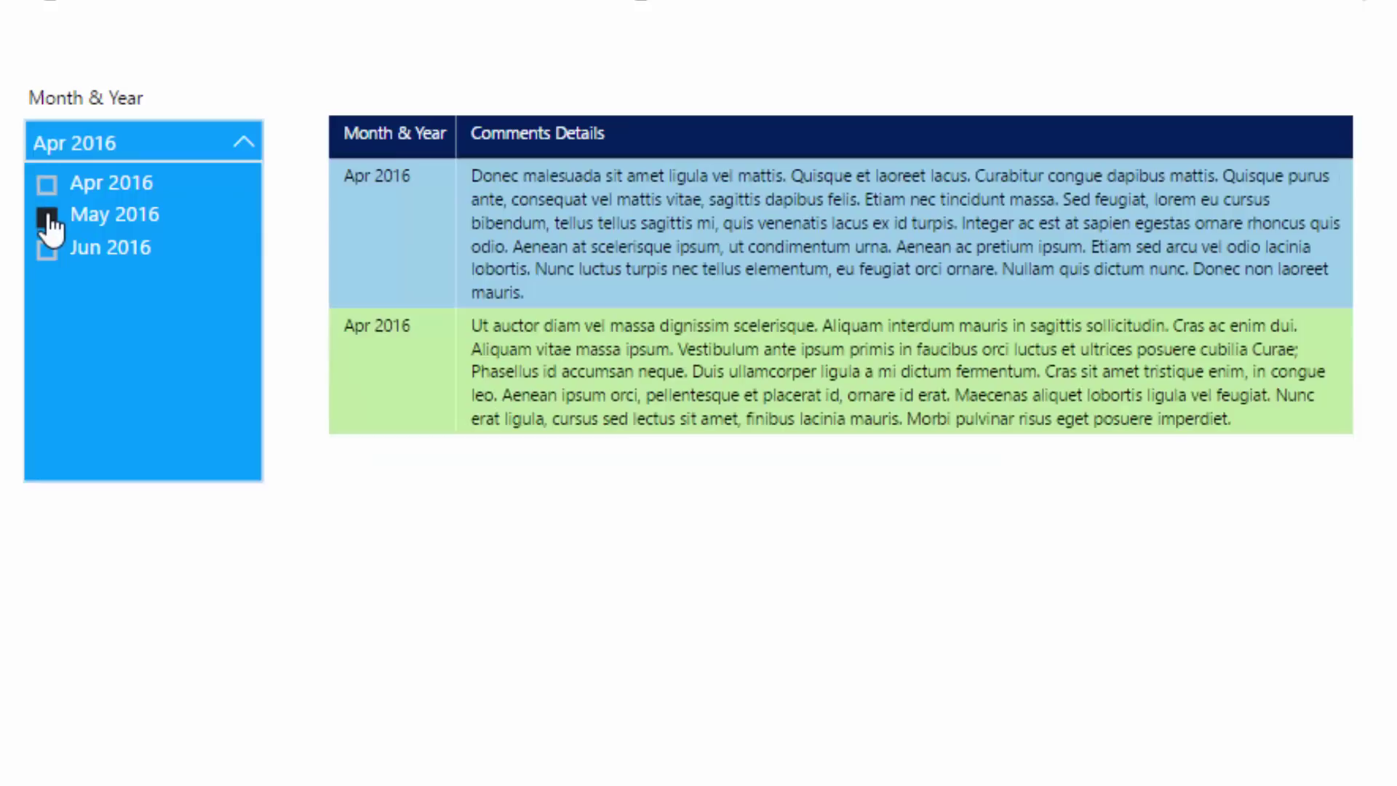
left_click(46, 251)
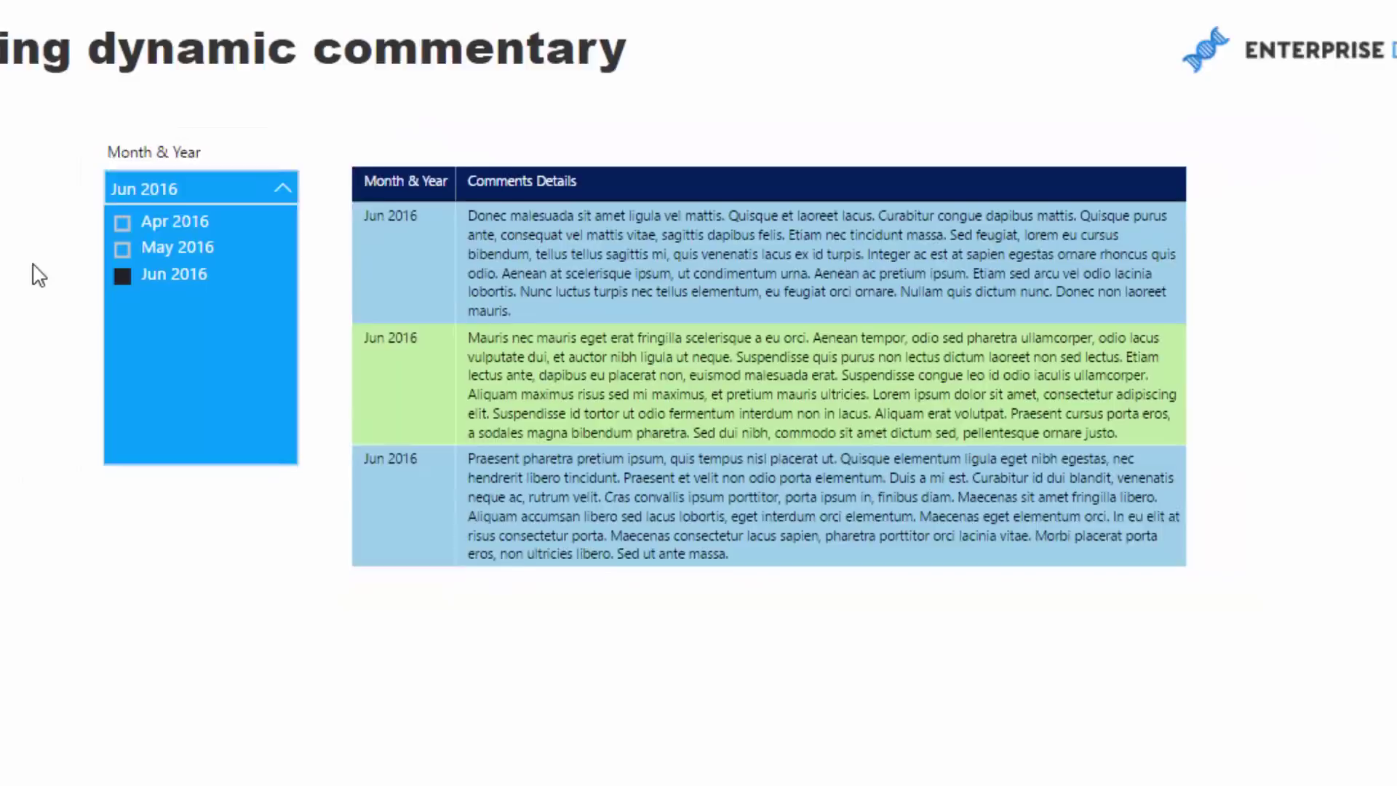
Step: Close the month list, check the Dates table rows in Data view, and return to the report
left_click(175, 150)
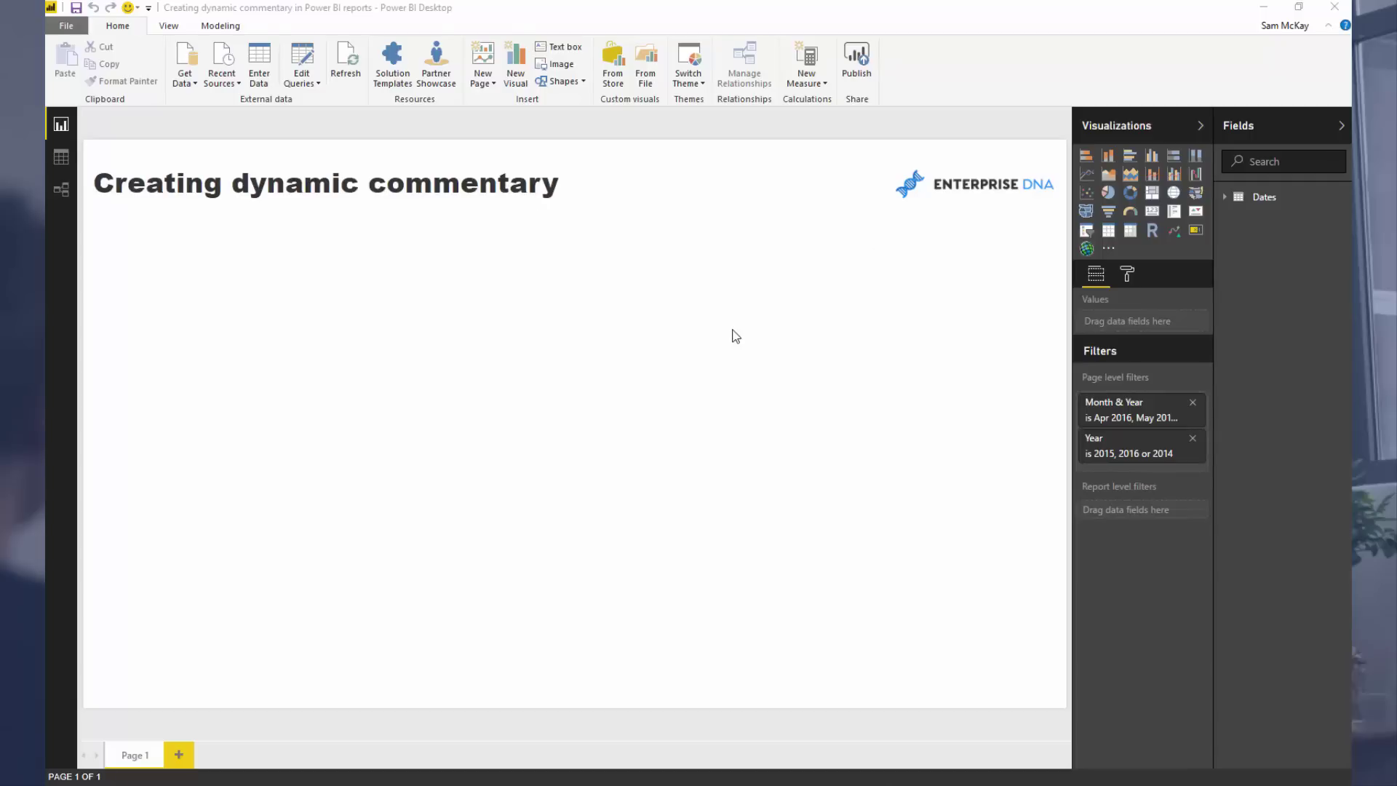
left_click(582, 320)
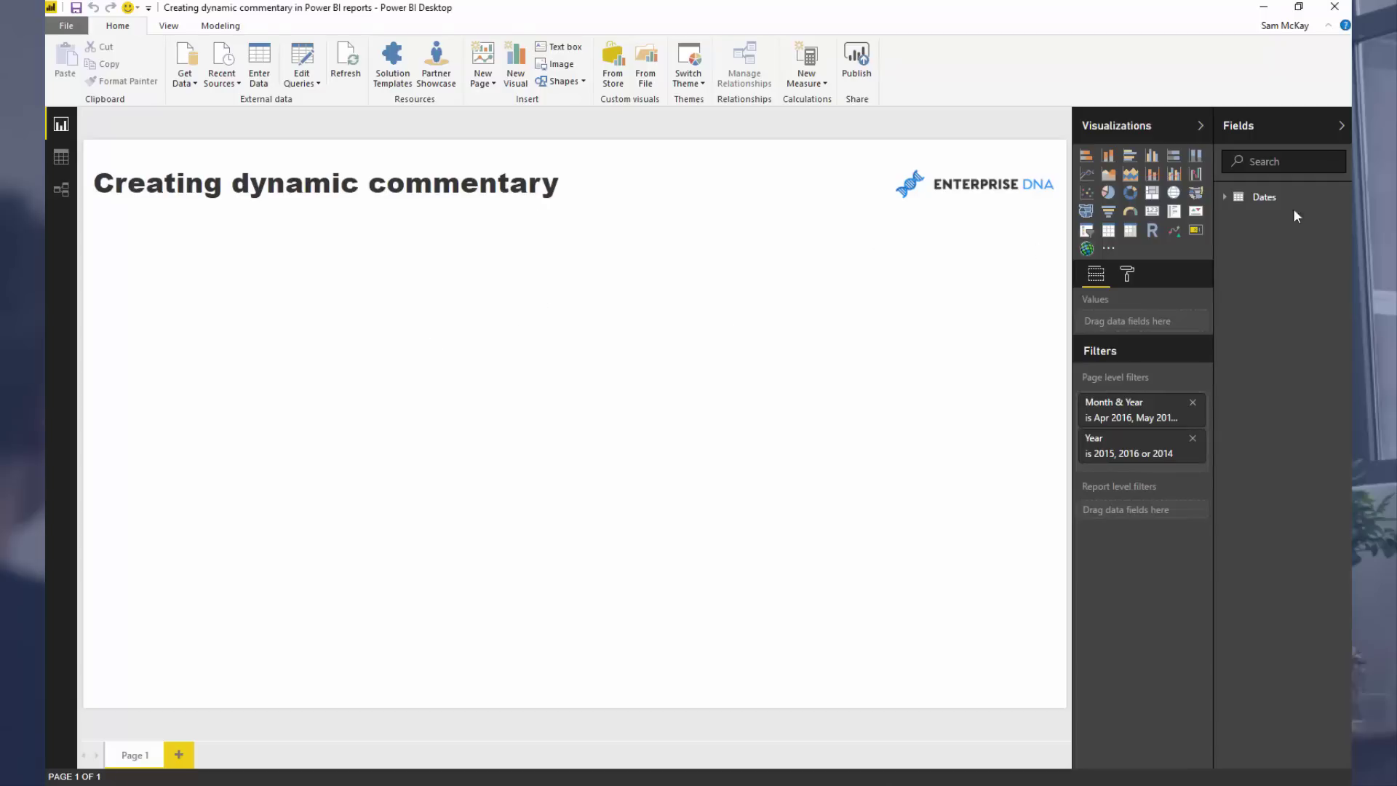
left_click(61, 158)
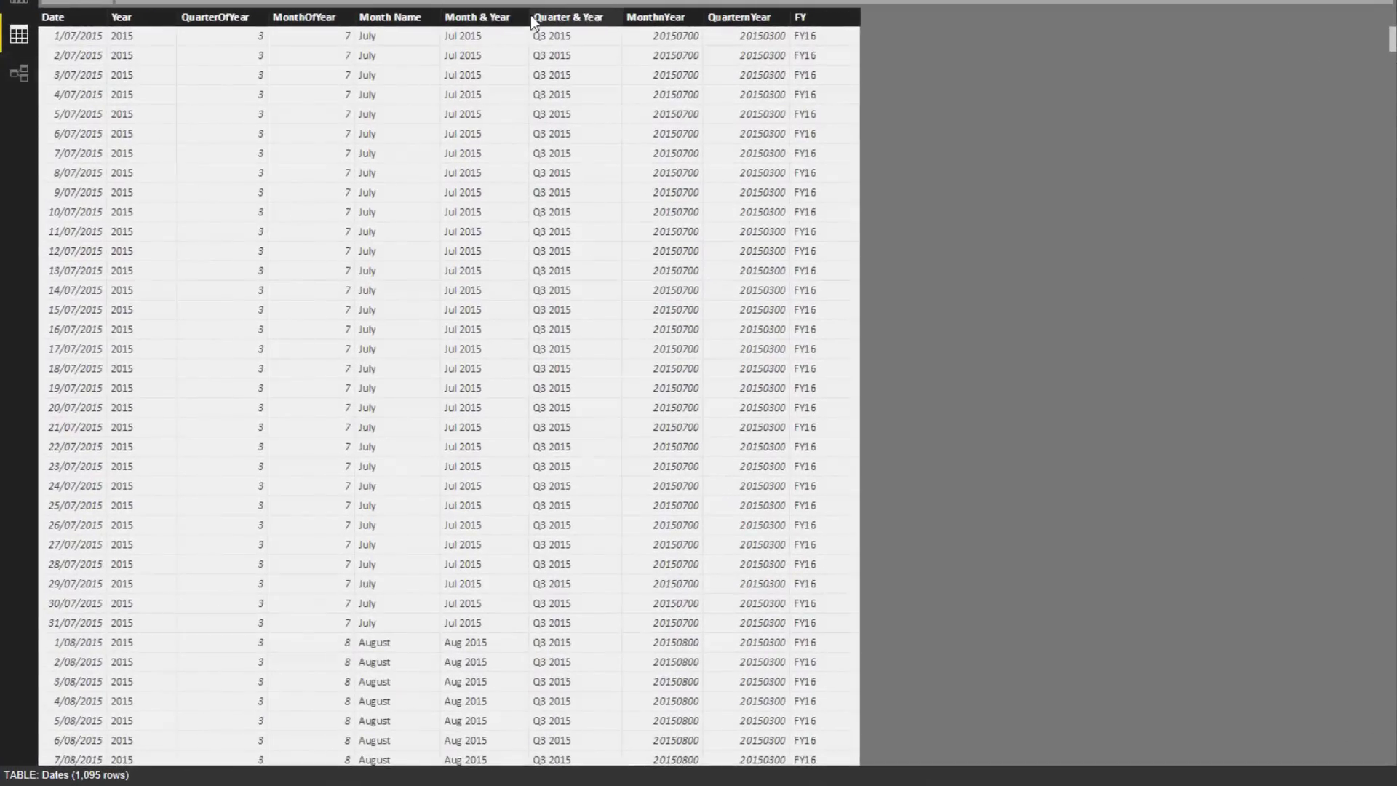
left_click(24, 12)
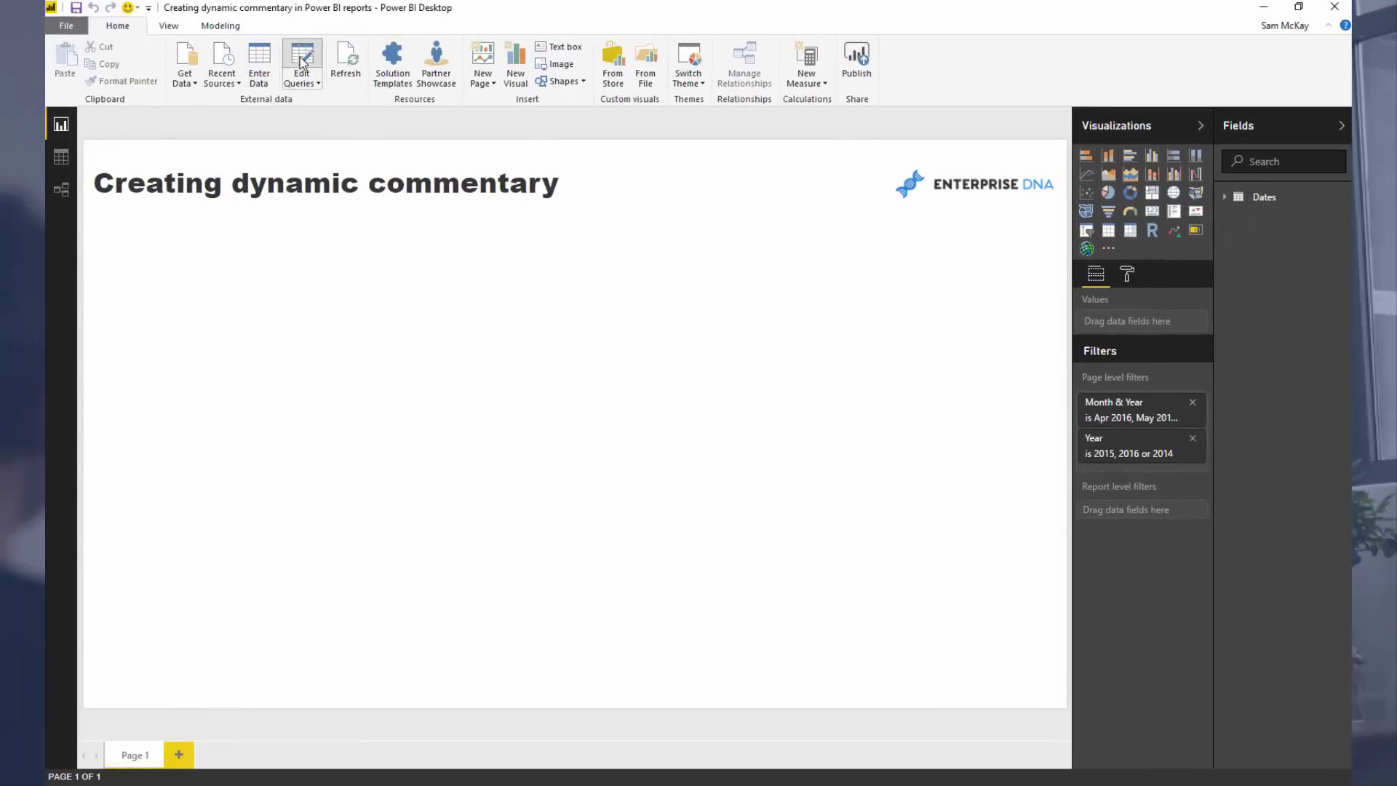
Step: In the query editor, import Table1 from the Excel workbook dynamic commentary.xlsx
left_click(302, 61)
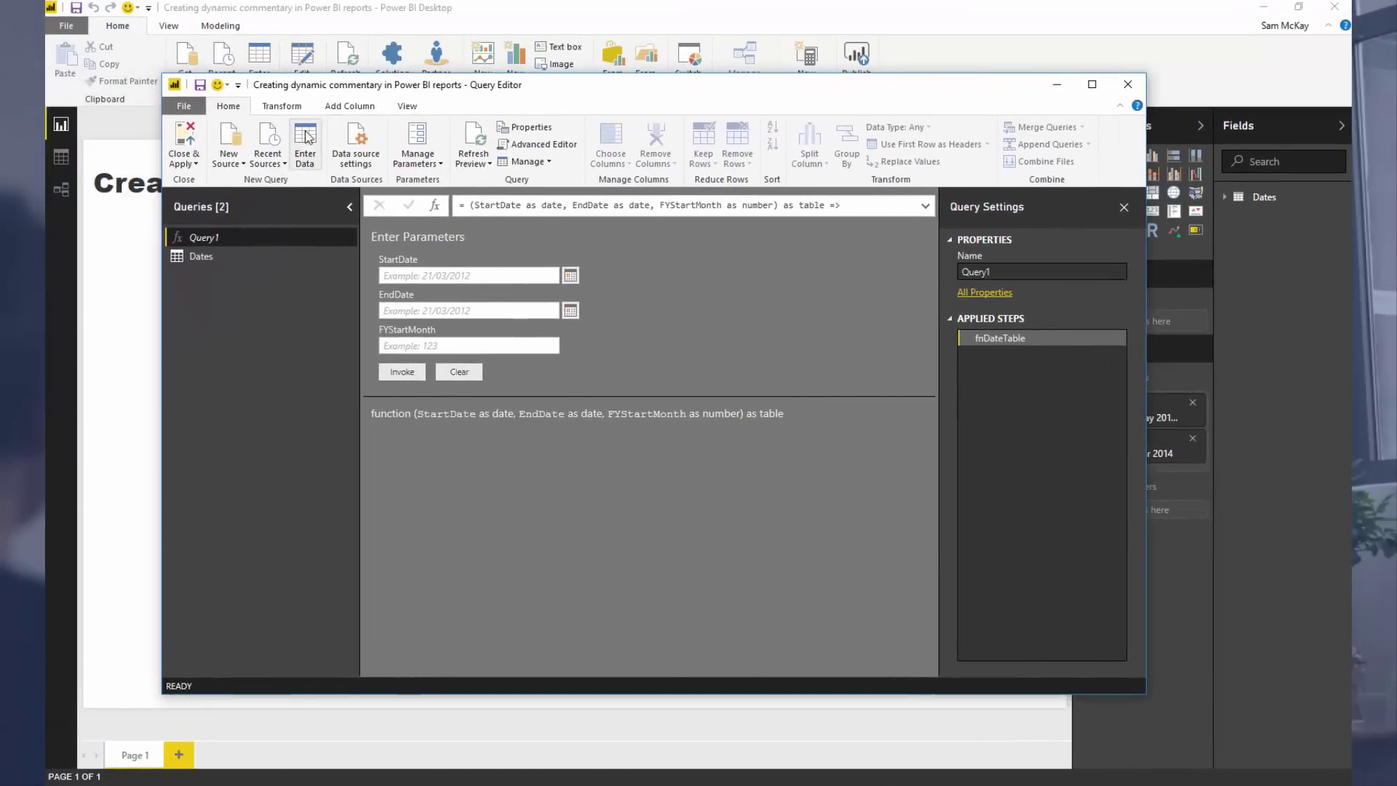
left_click(229, 139)
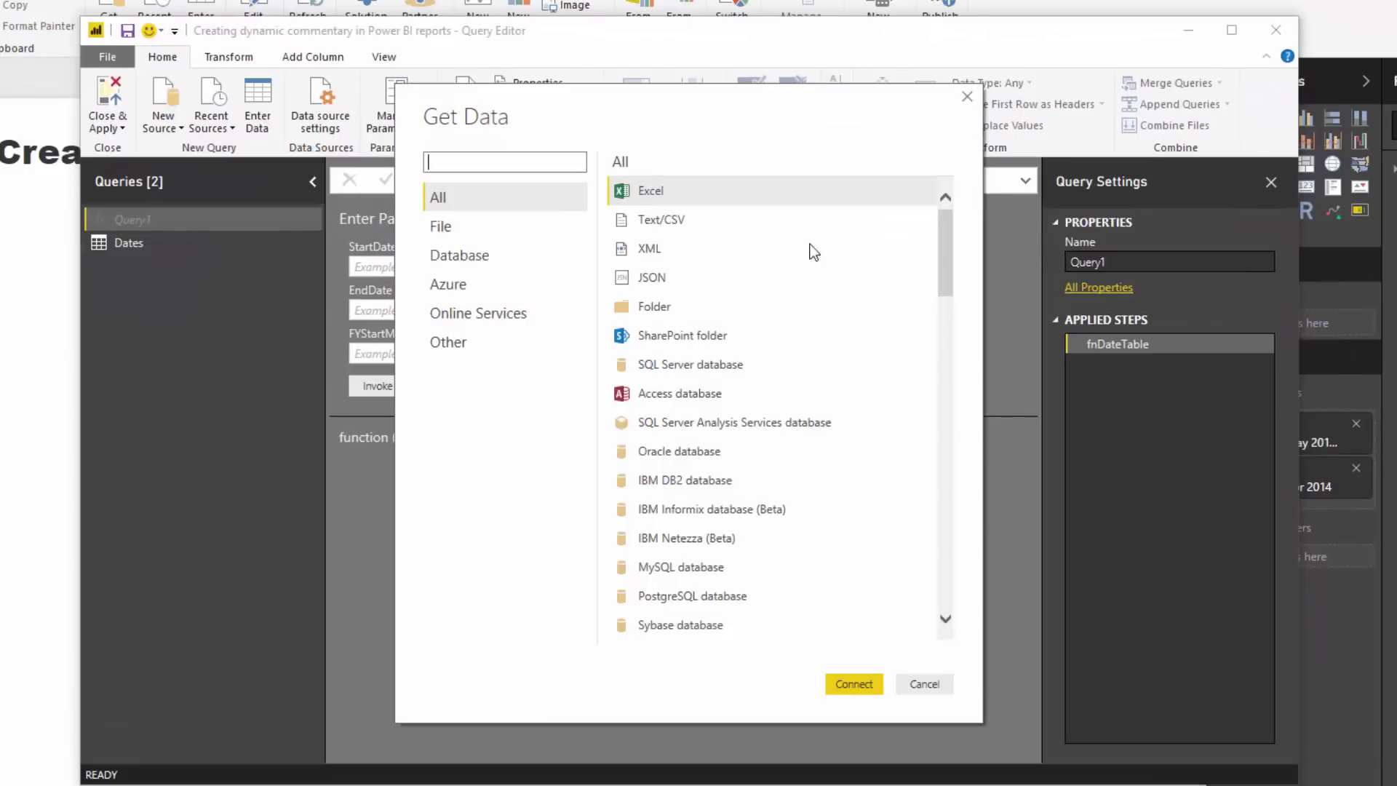
left_click(734, 203)
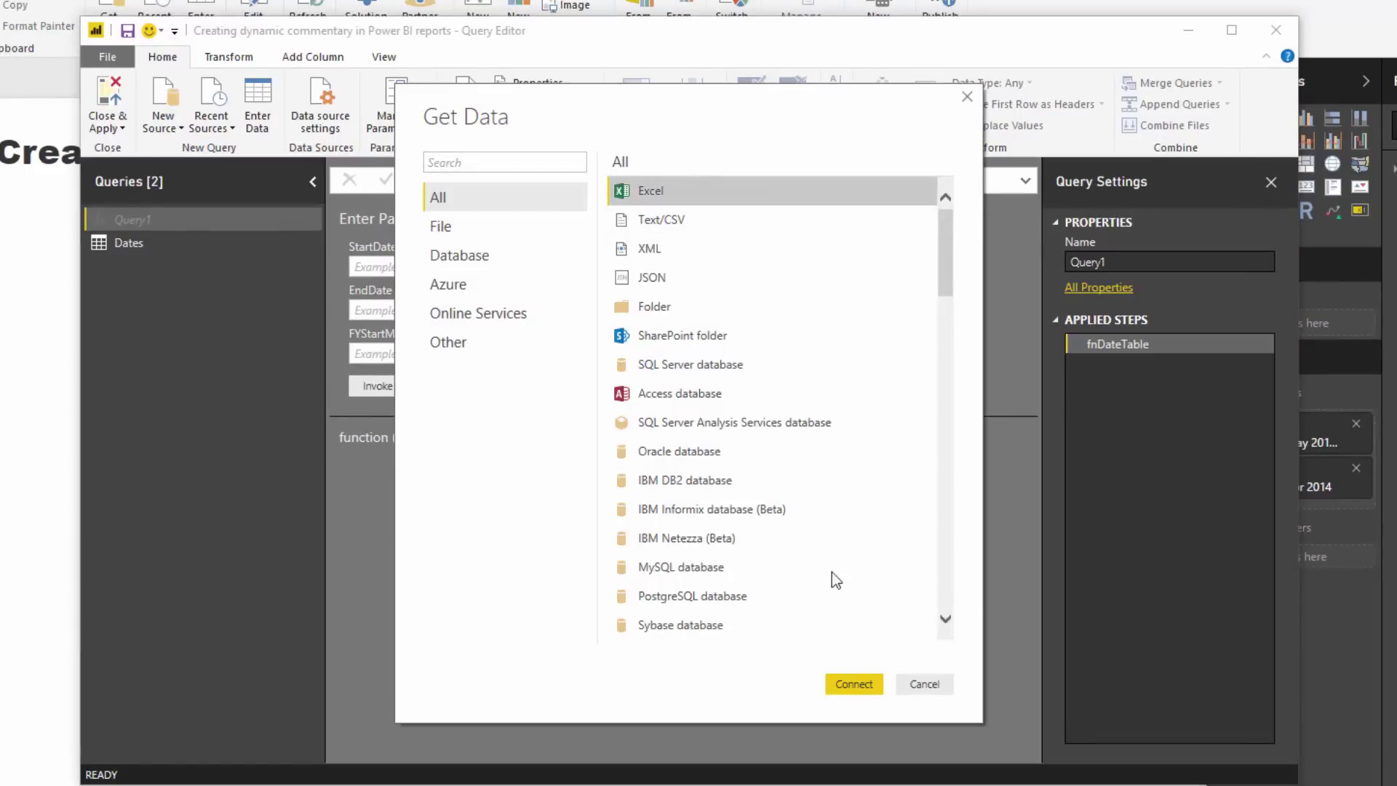
left_click(855, 684)
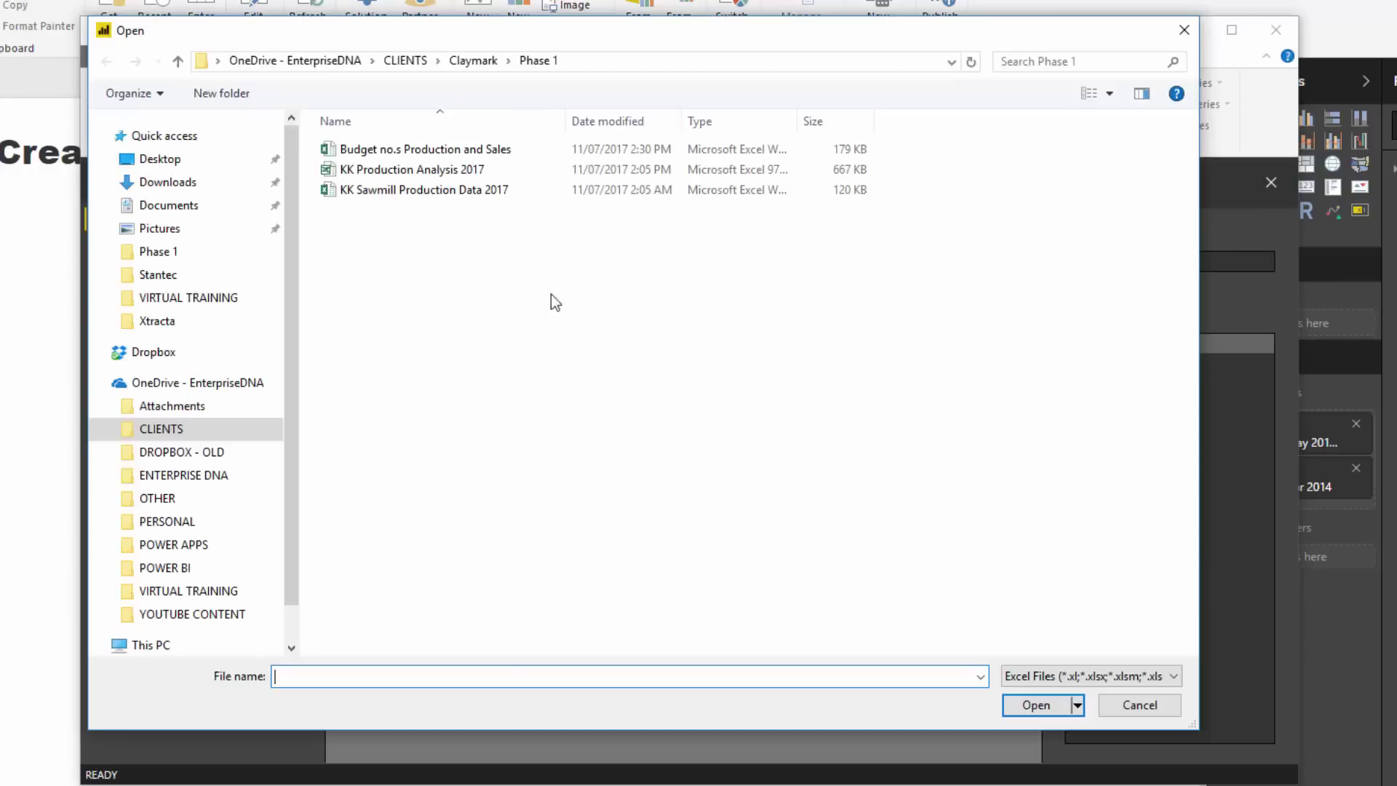
left_click(218, 615)
scroll(418, 407, "down", 7)
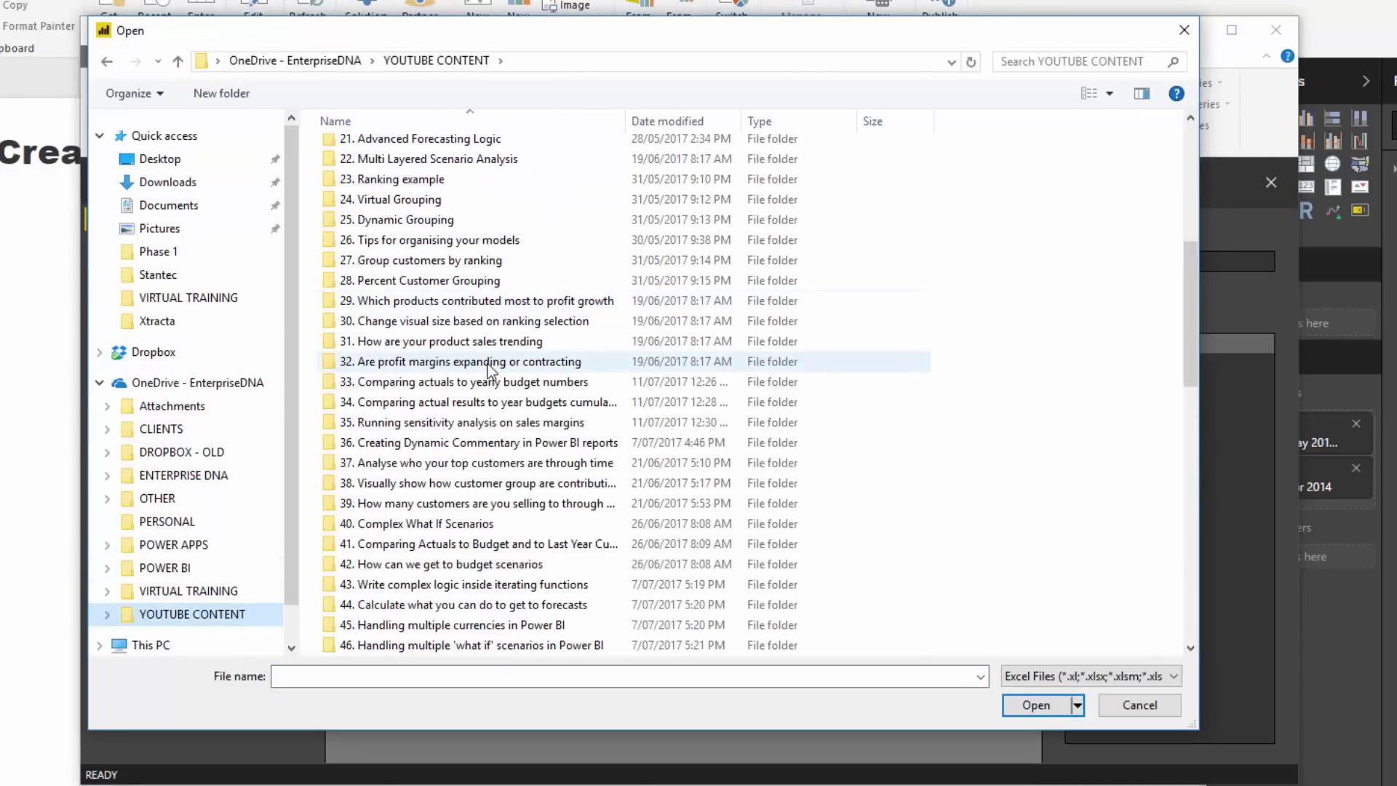
double_click(419, 442)
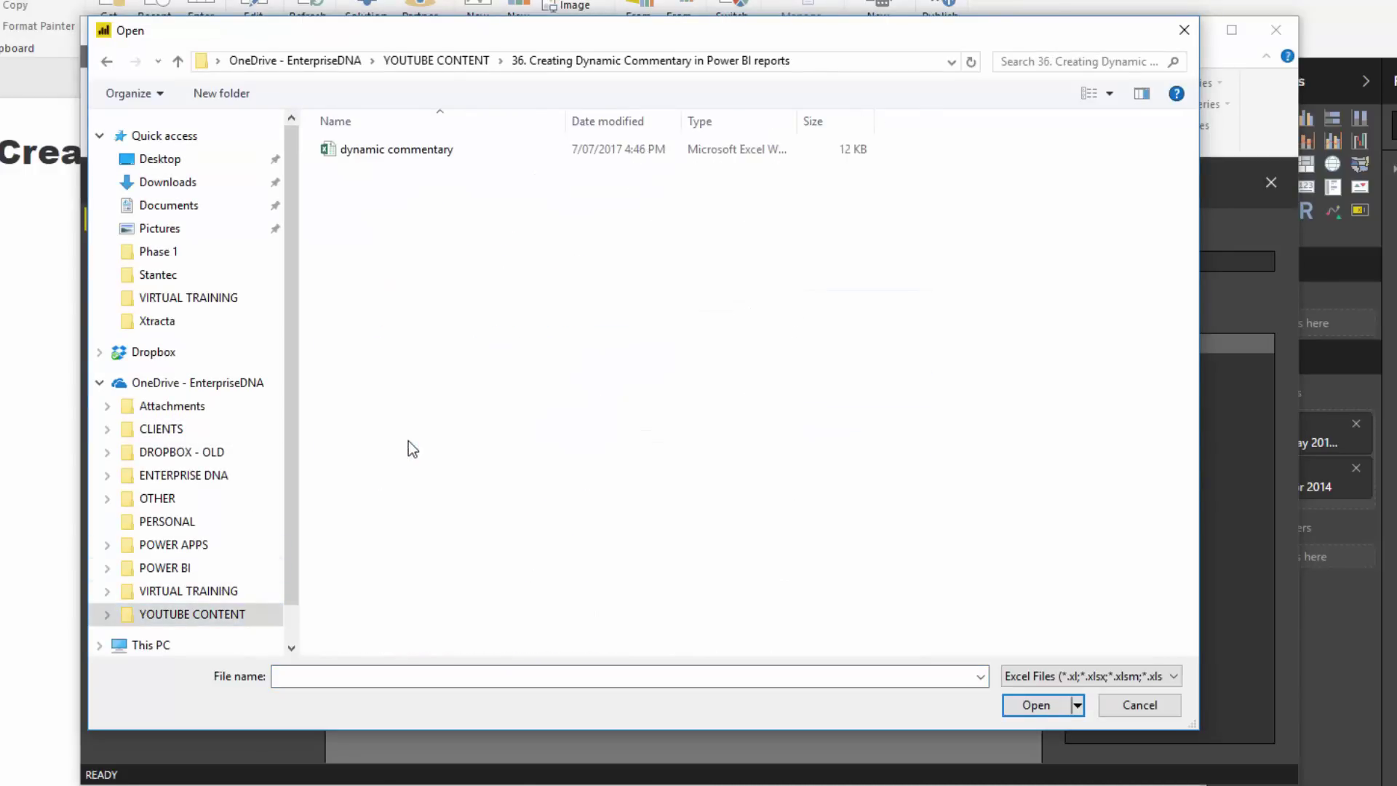
double_click(415, 150)
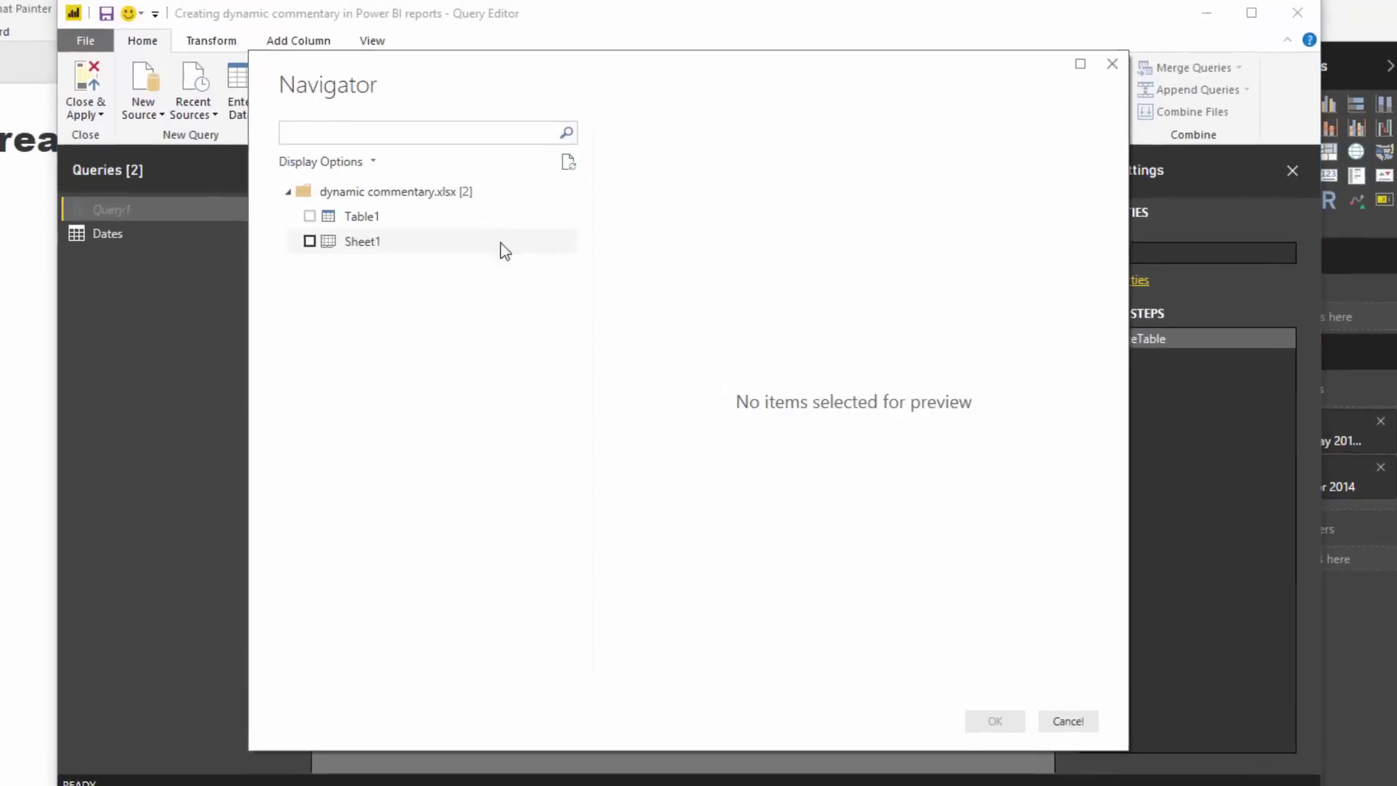
left_click(309, 216)
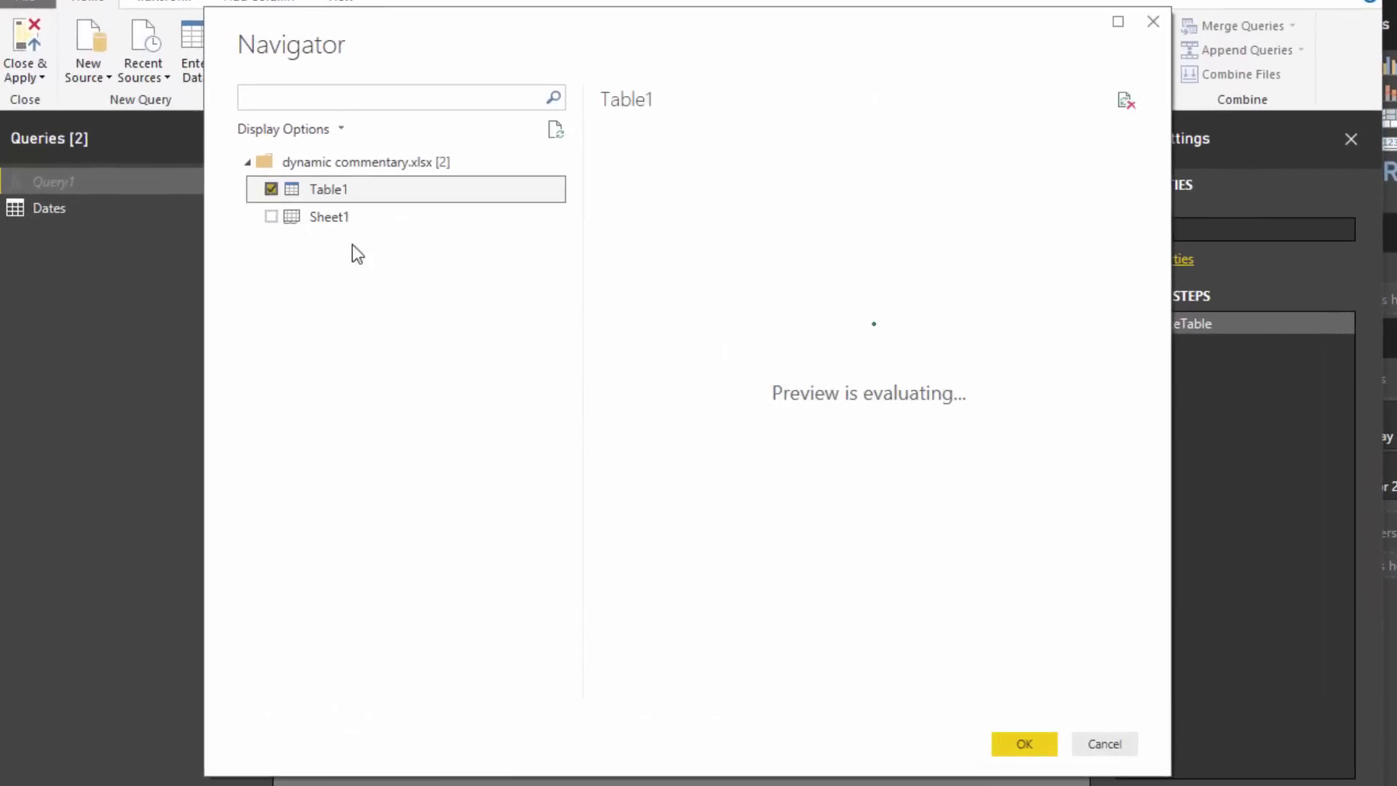
left_click(1026, 749)
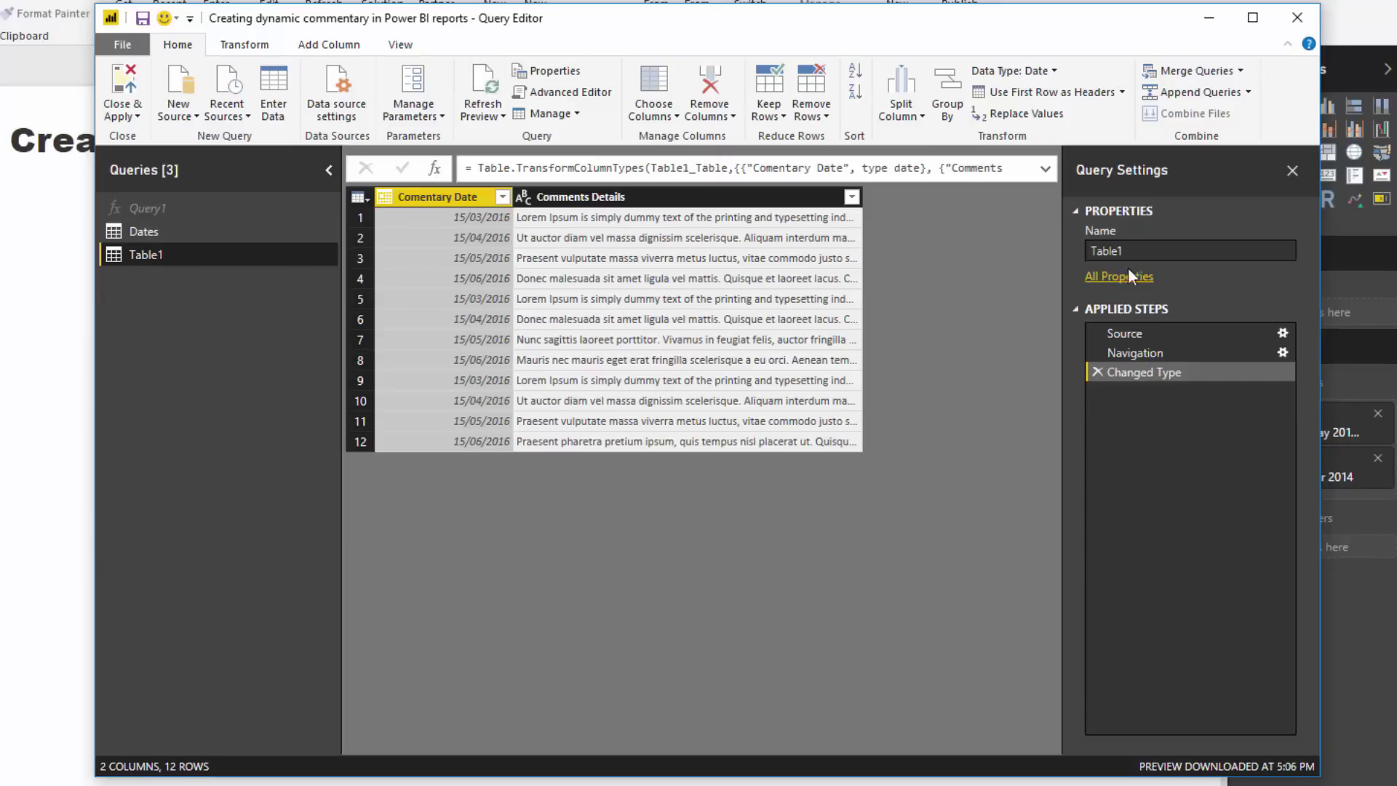
Step: Rename the new query to Commentary and apply the changes to the model
left_click(1129, 251)
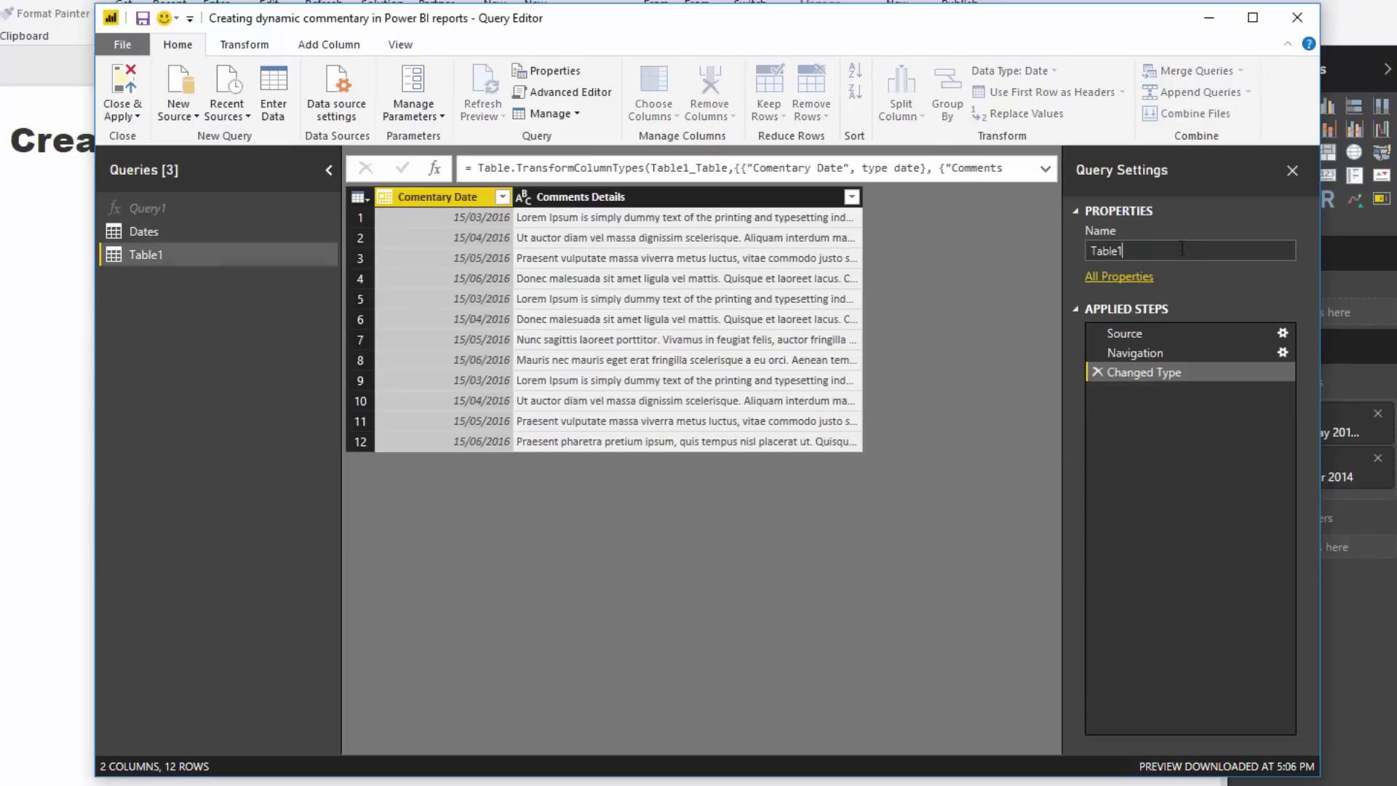
type("Commentary")
key("Return")
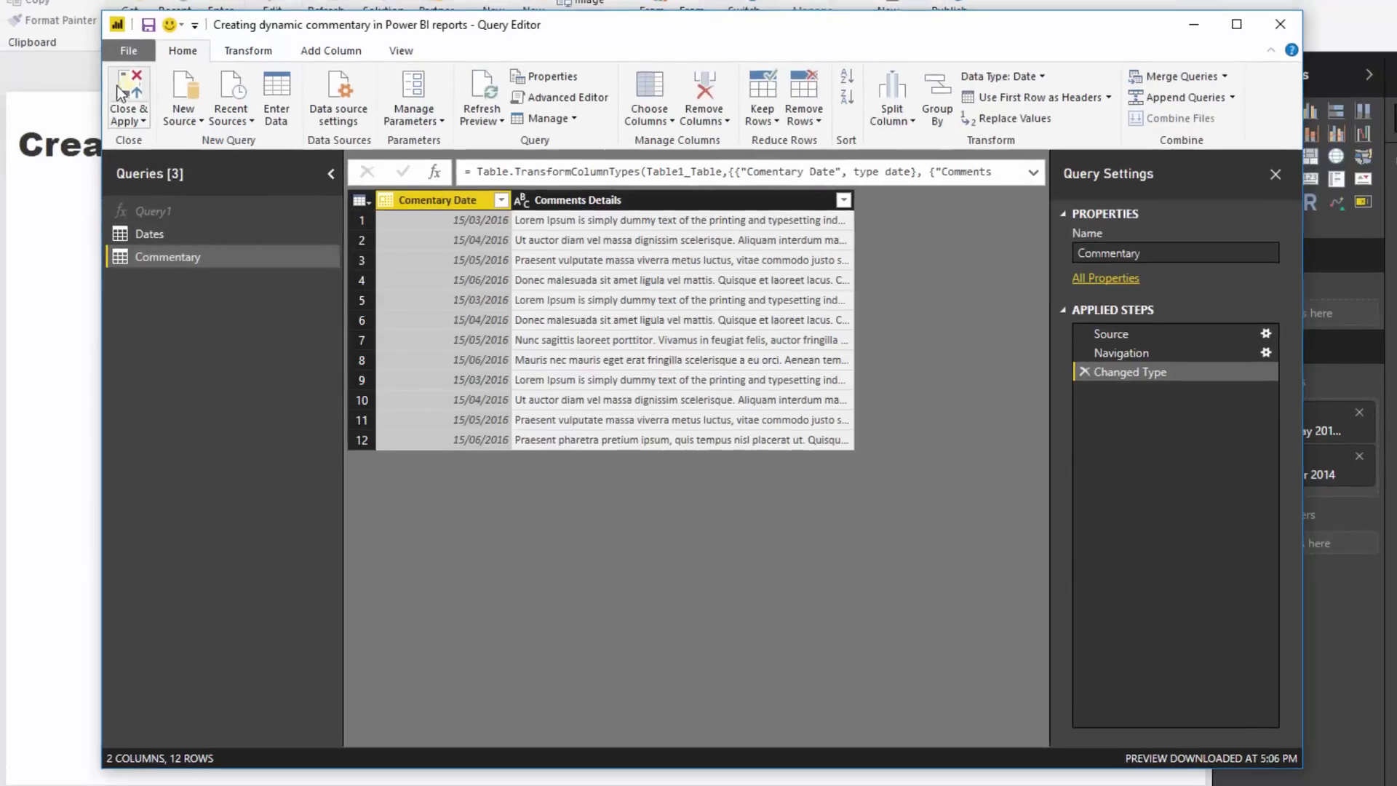
left_click(121, 92)
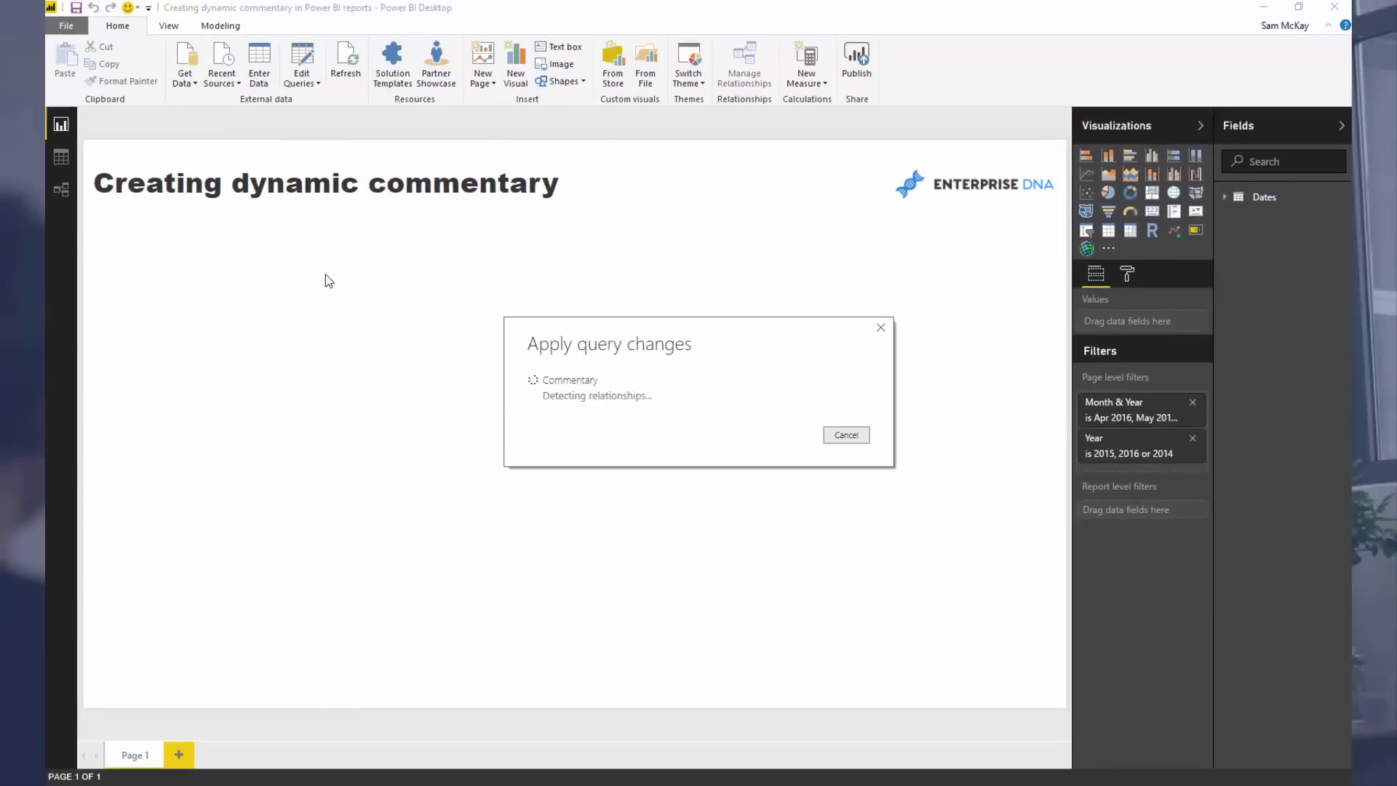
Step: In Relationships view, arrange the table cards and link Dates' Date to Commentary's Comentary Date
left_click(64, 191)
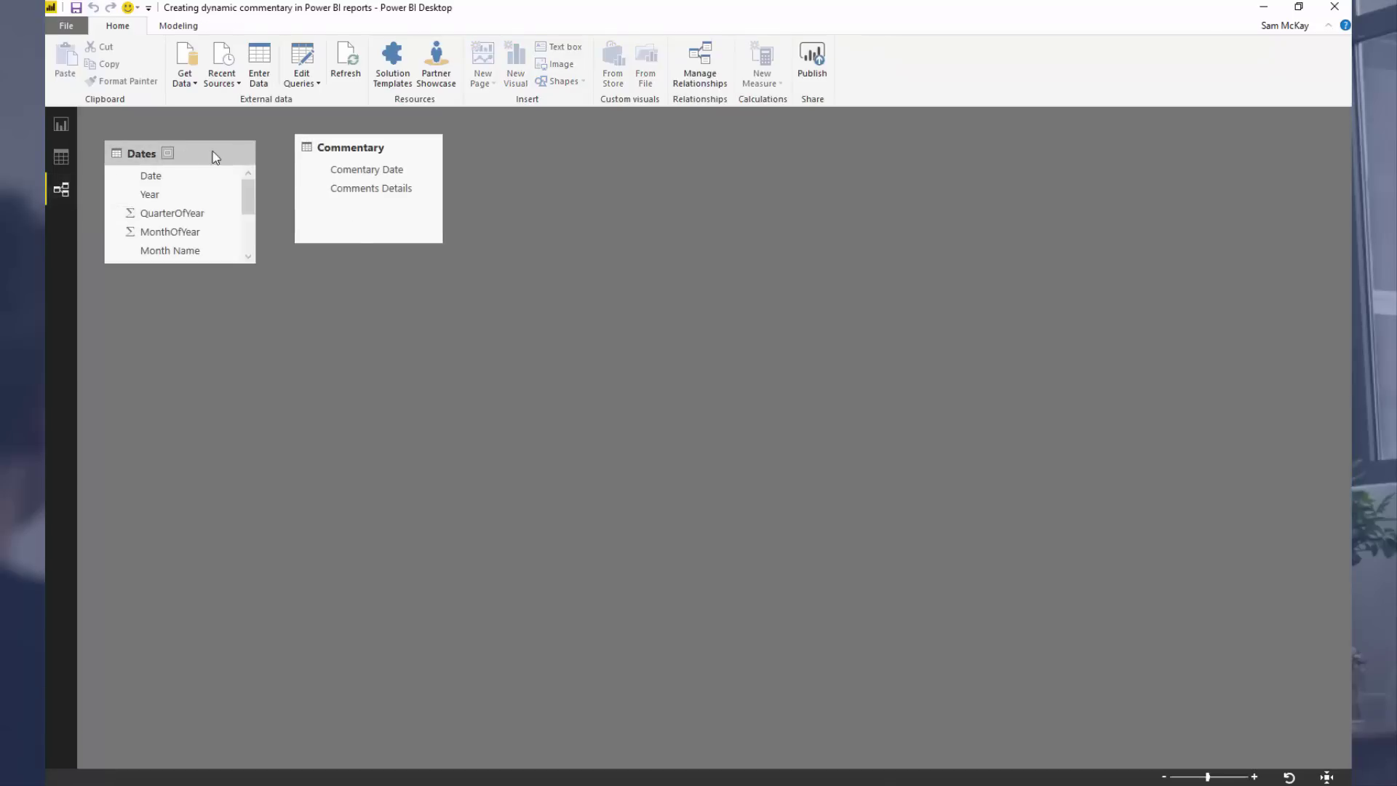
left_click_drag(215, 157, 240, 162)
left_click_drag(361, 153, 609, 304)
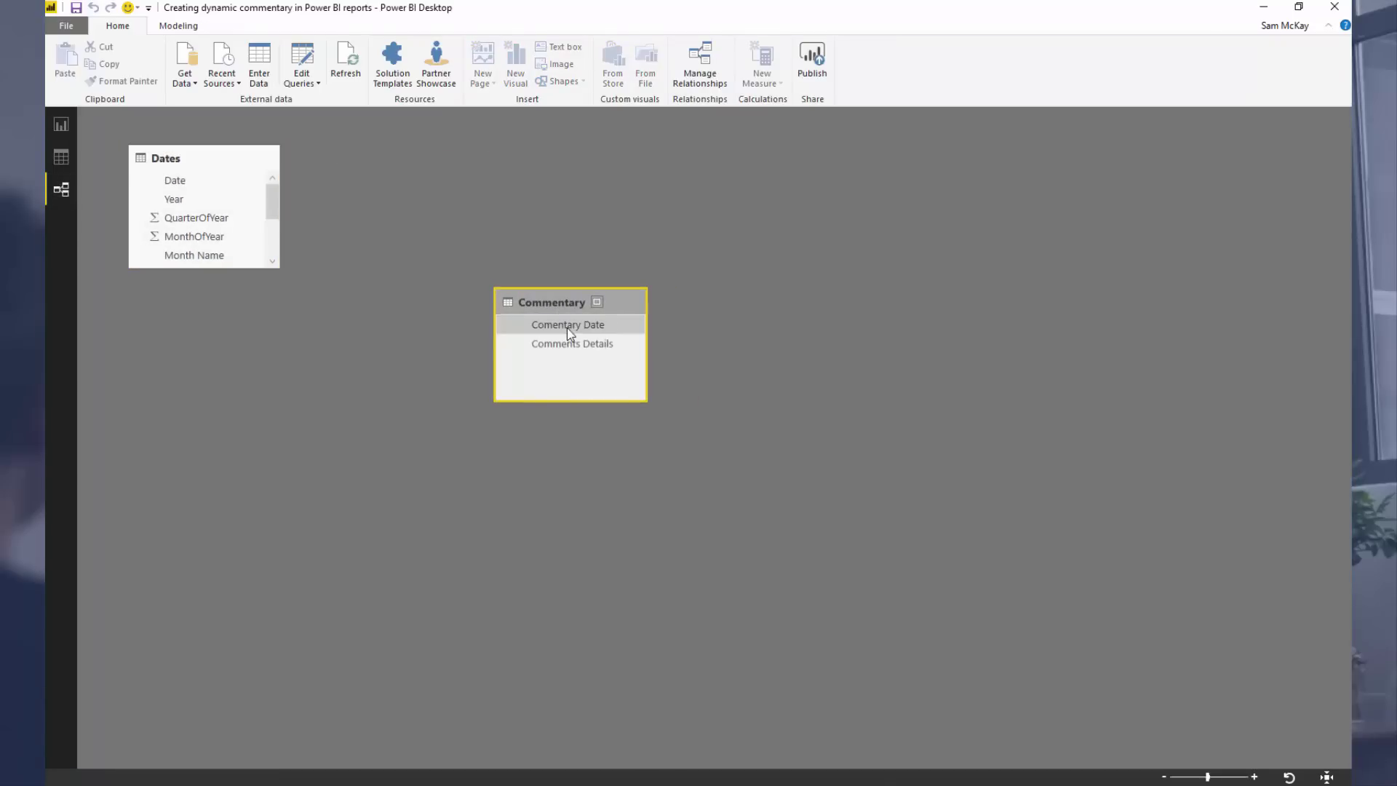
left_click_drag(191, 183, 296, 178)
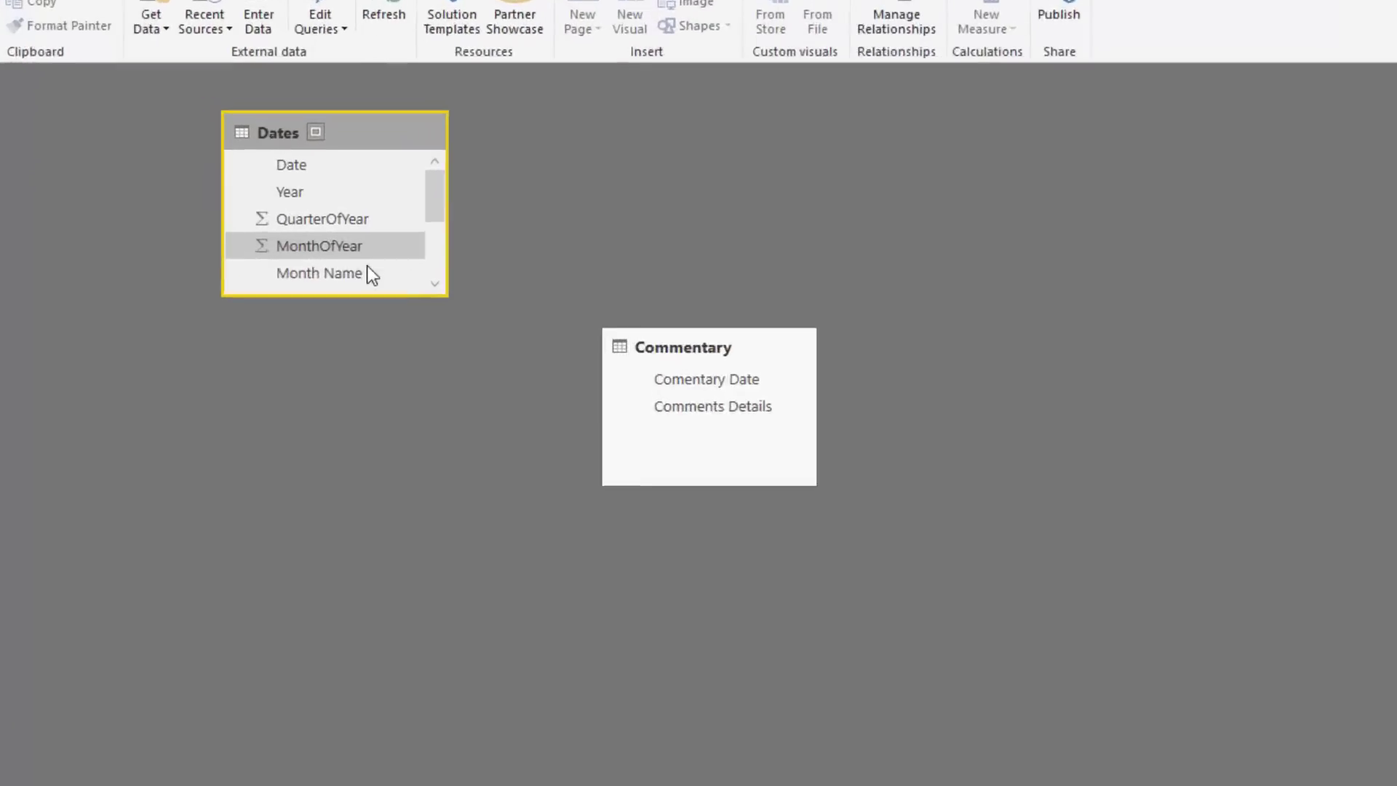
left_click_drag(431, 218, 433, 238)
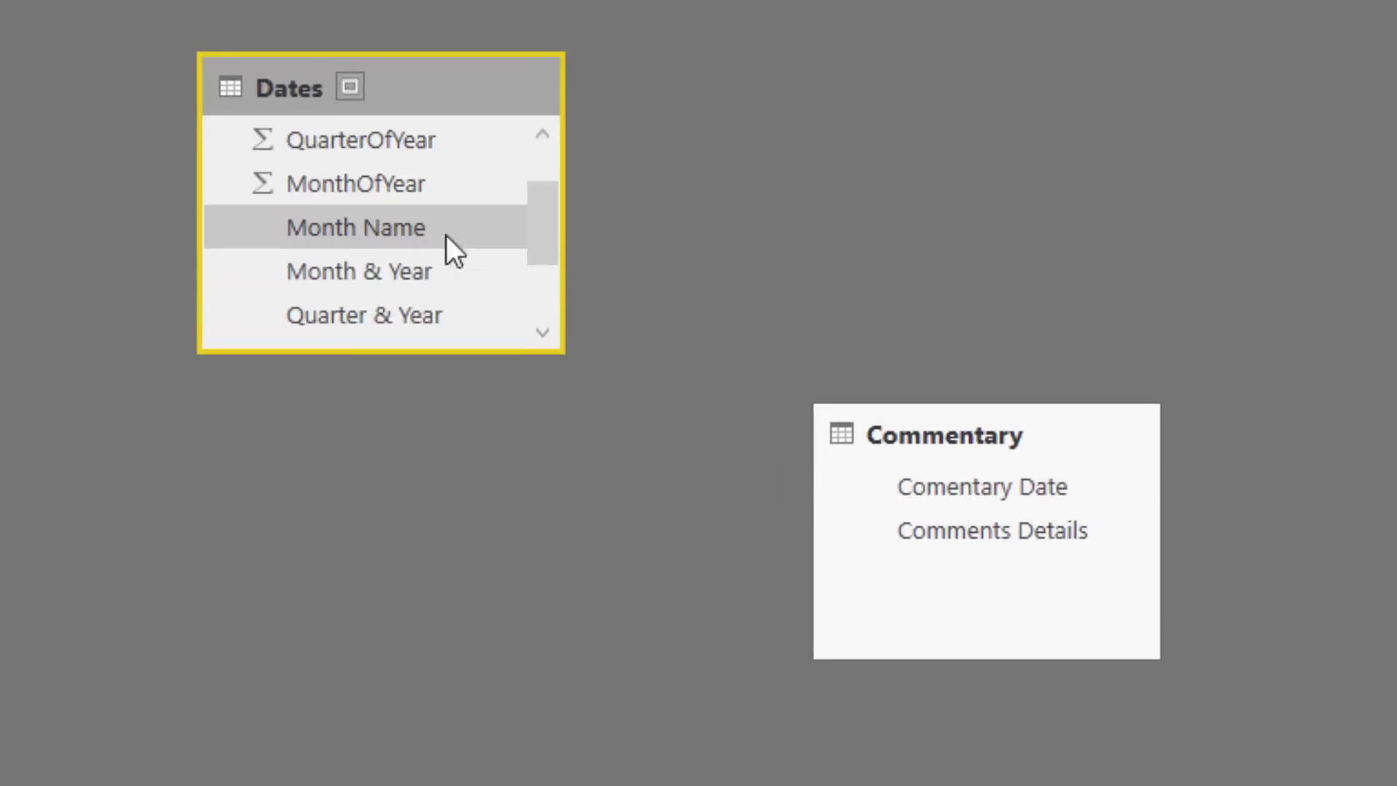
scroll(540, 238, "up", 2)
left_click_drag(374, 133, 968, 492)
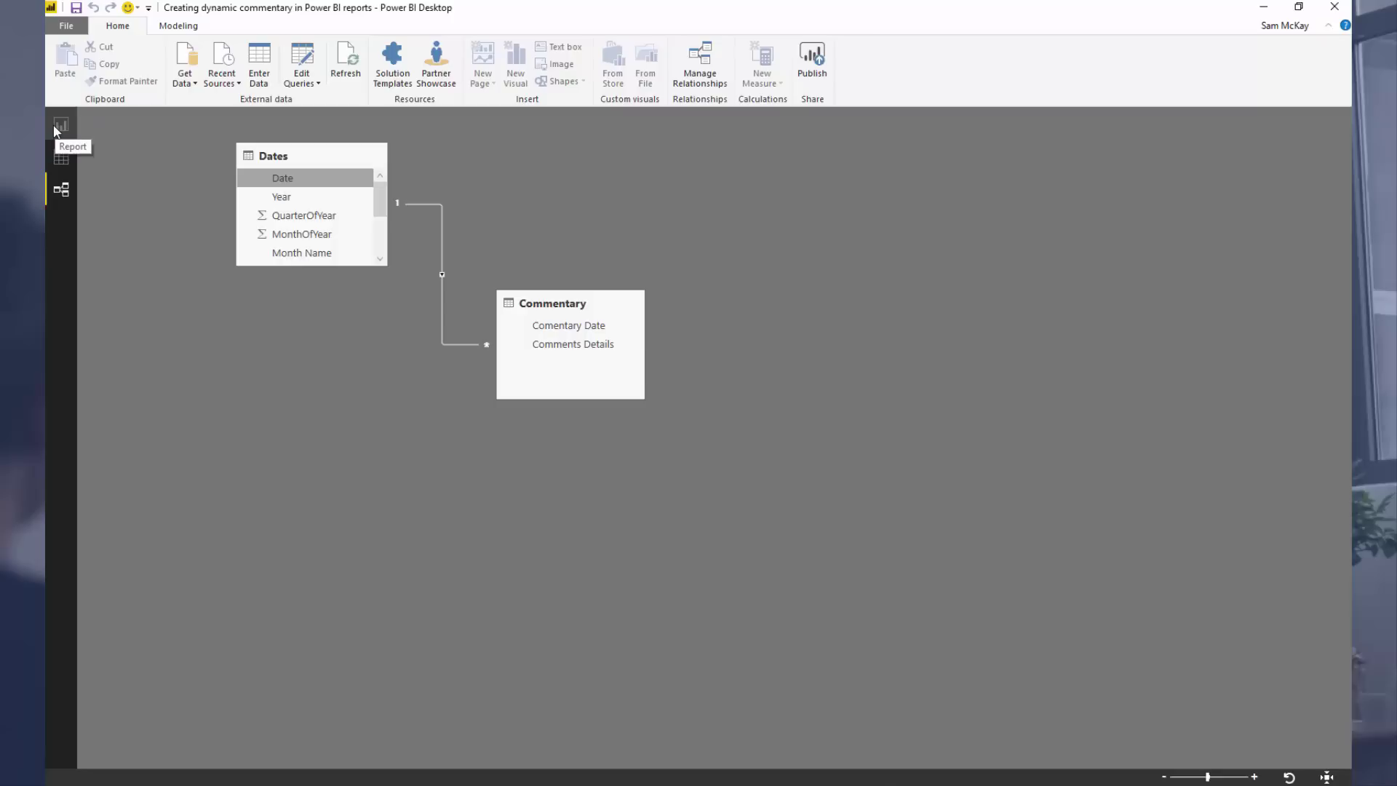
Step: Build a table visual from Commentary's Comentary Date and Comments Details fields on the report page
left_click(56, 128)
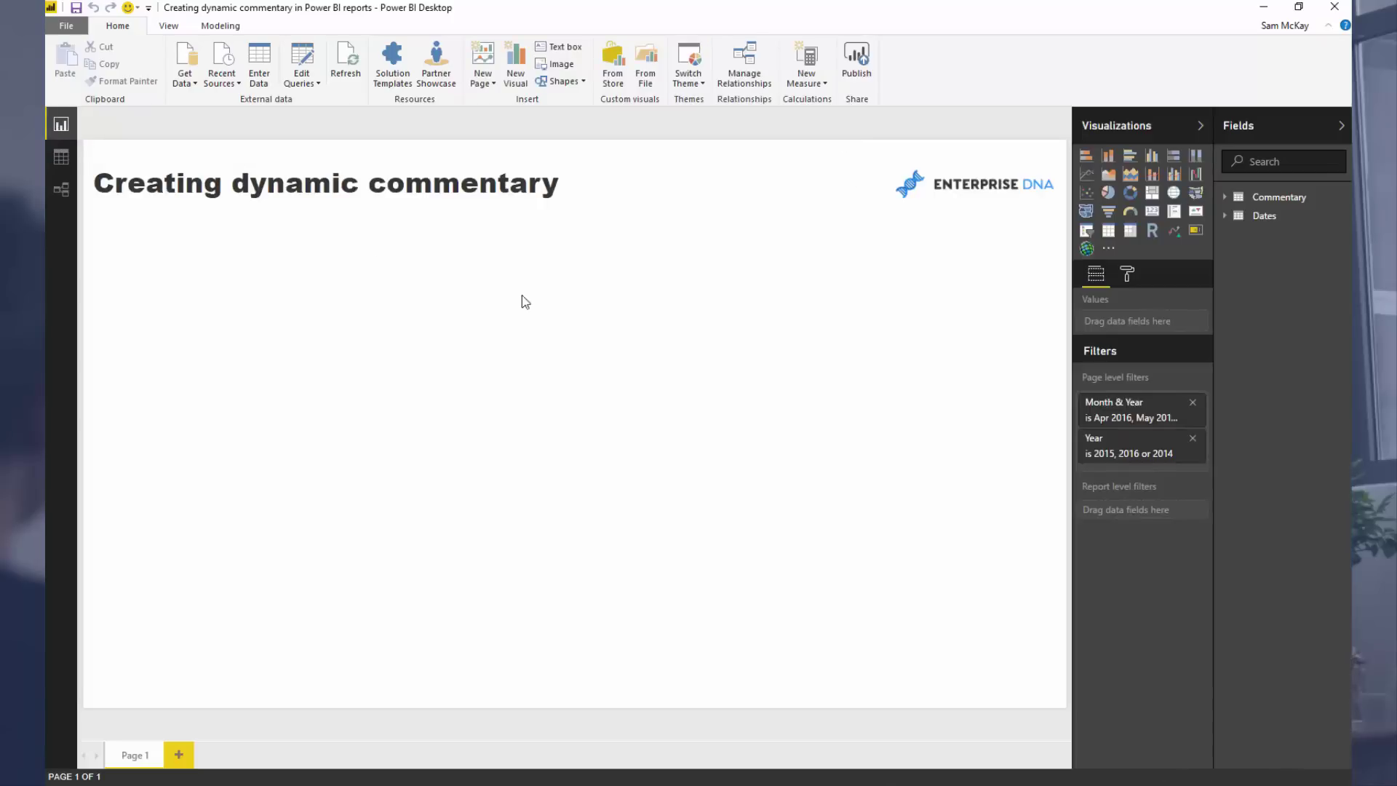
left_click(1278, 196)
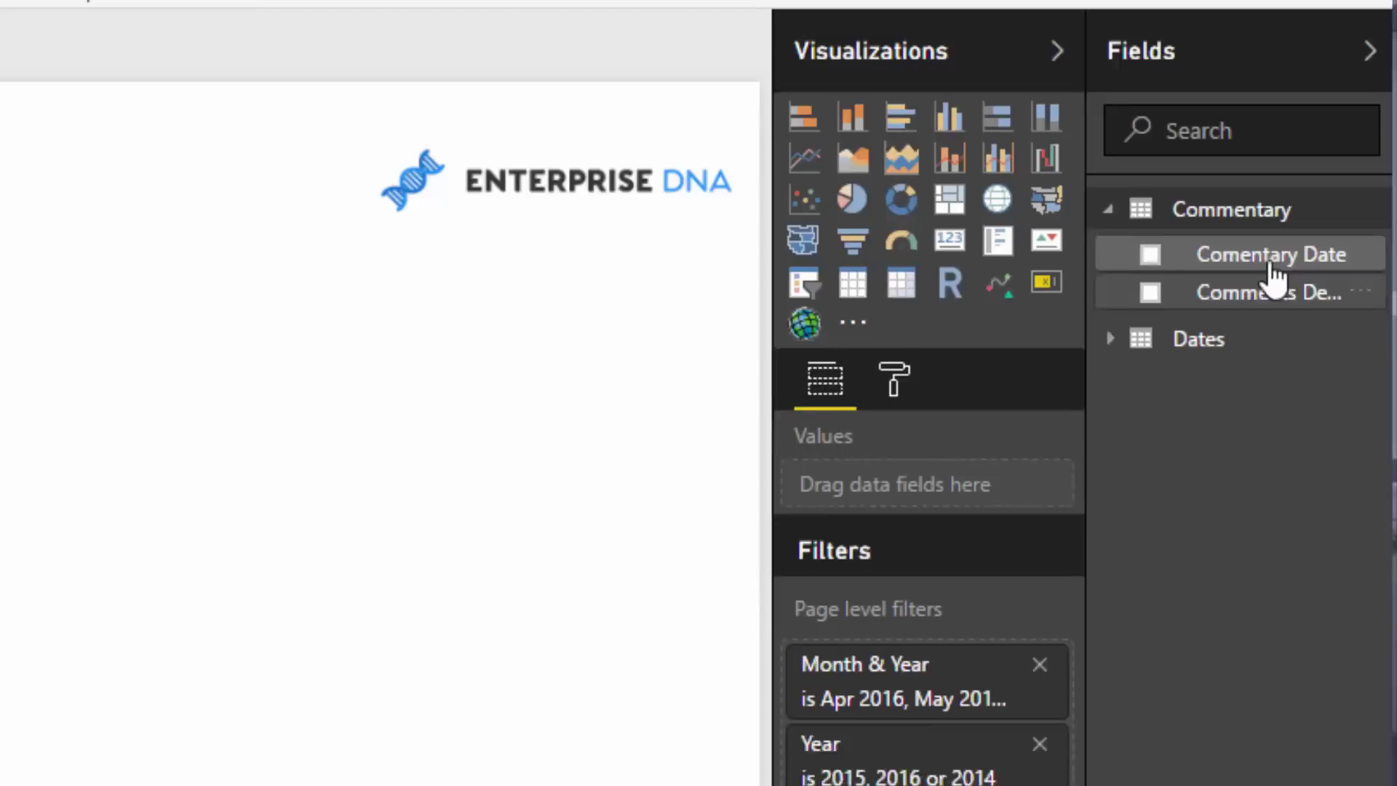
left_click_drag(1273, 272, 175, 386)
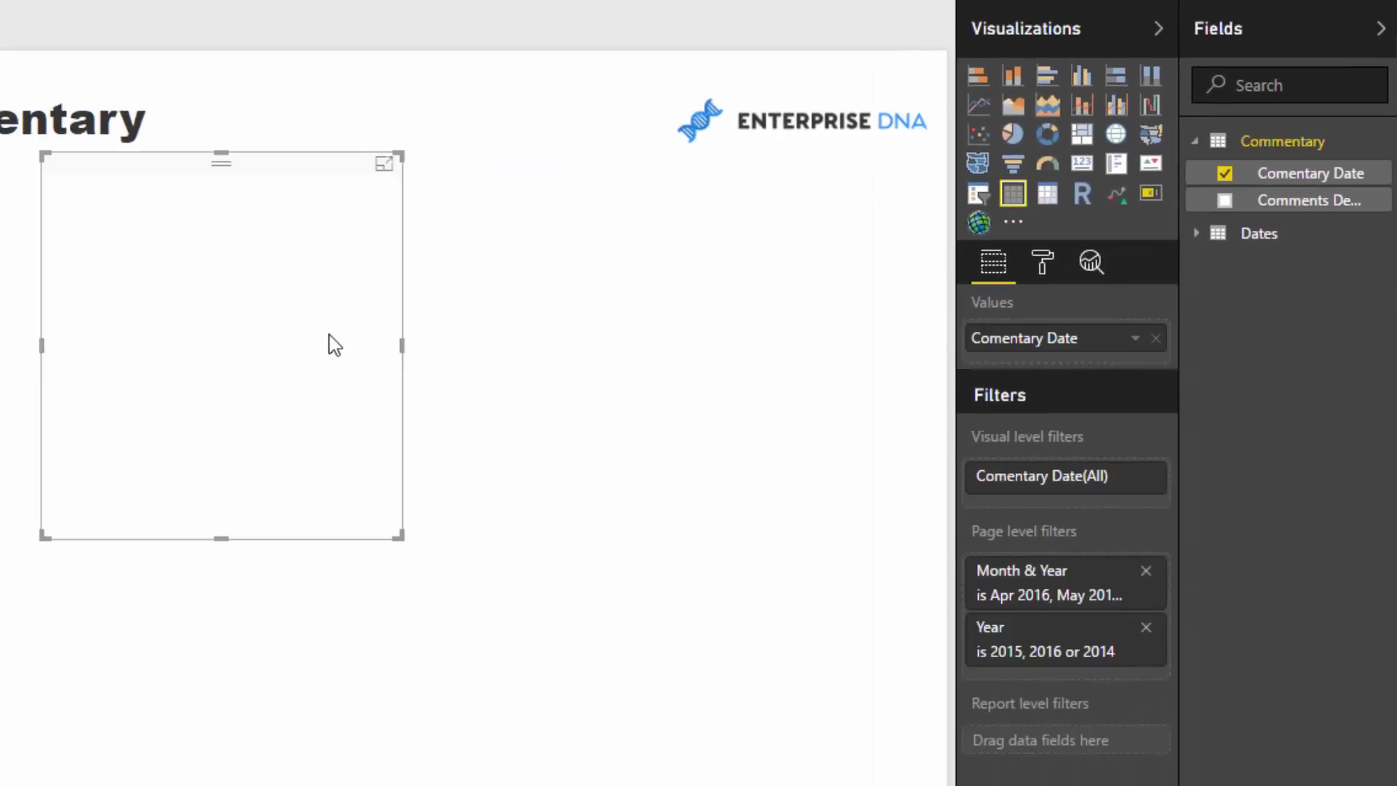
left_click_drag(331, 306, 127, 360)
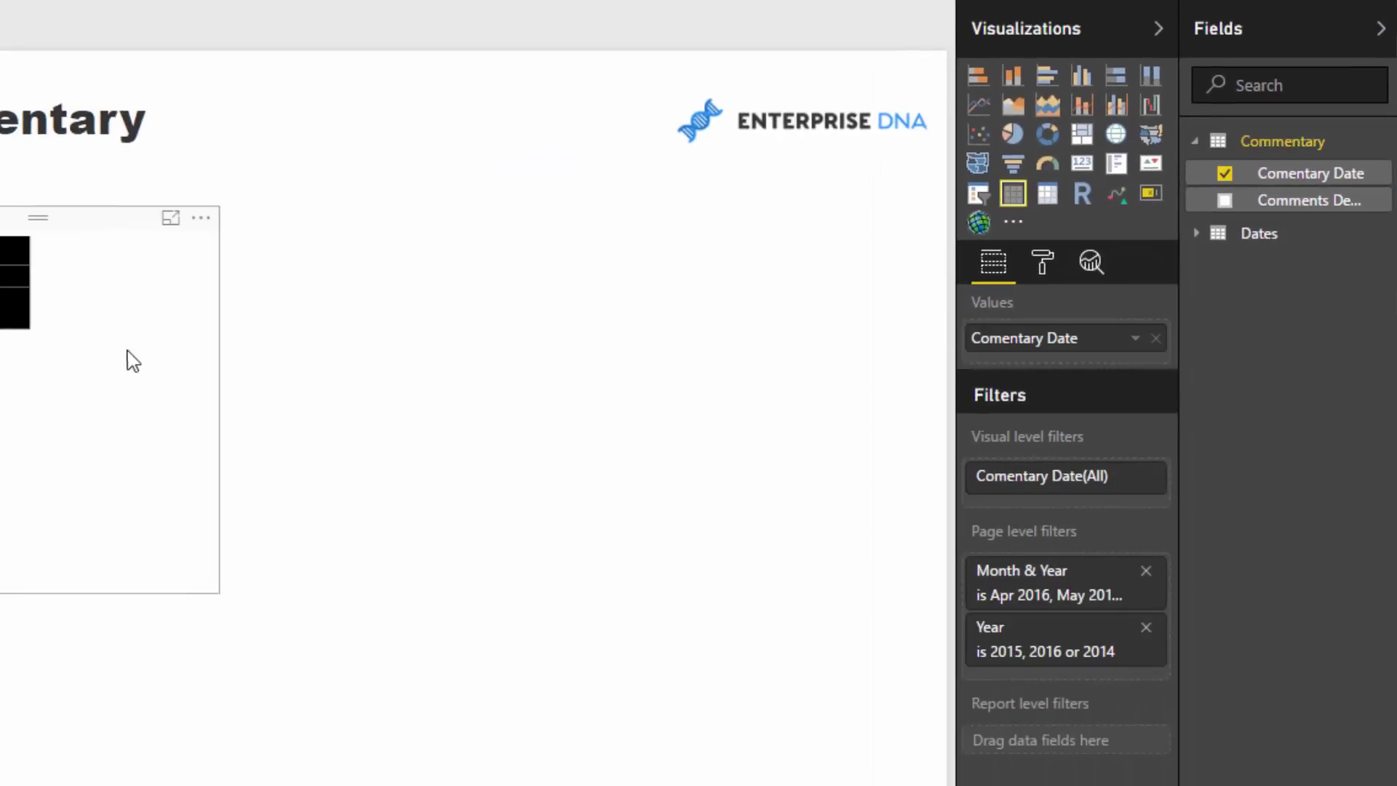
left_click_drag(1280, 202, 1055, 367)
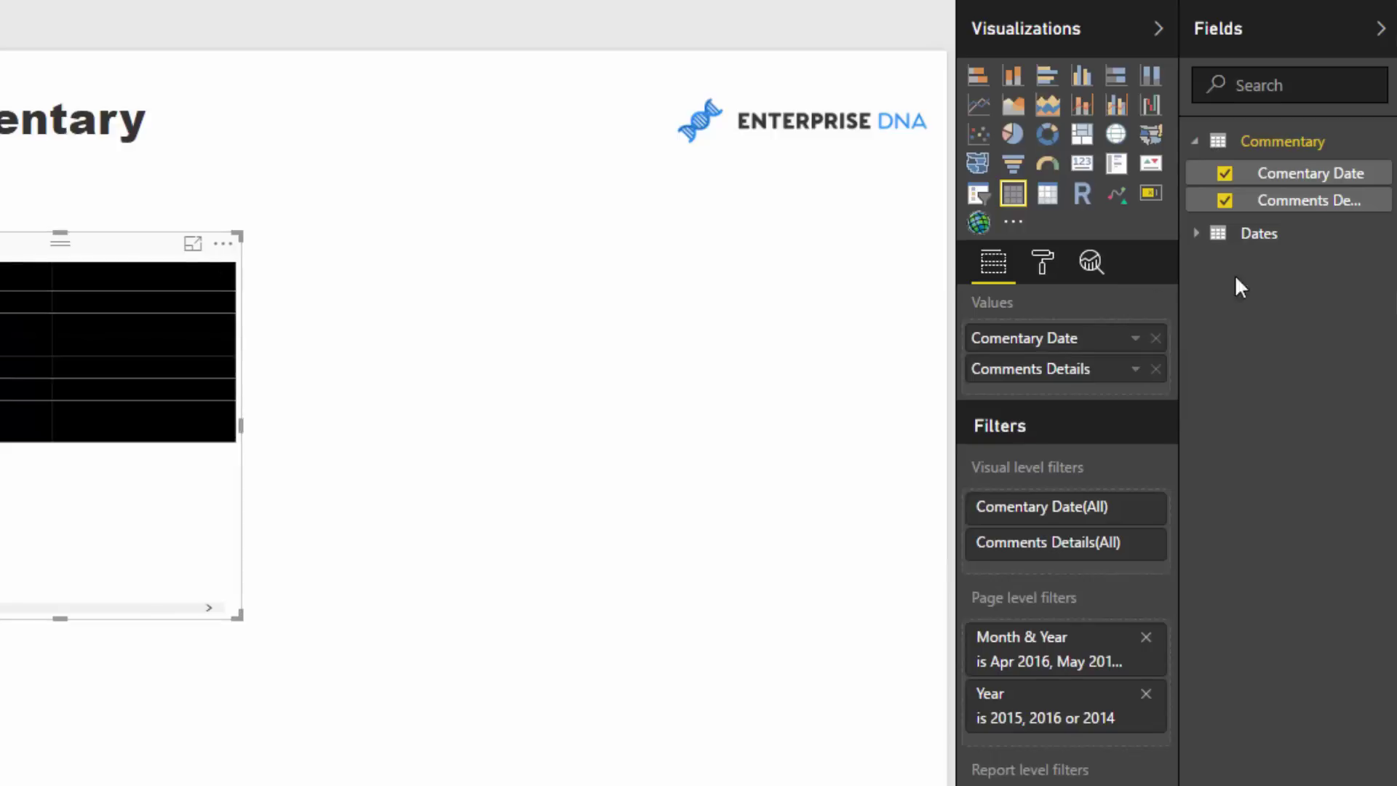
left_click(1044, 263)
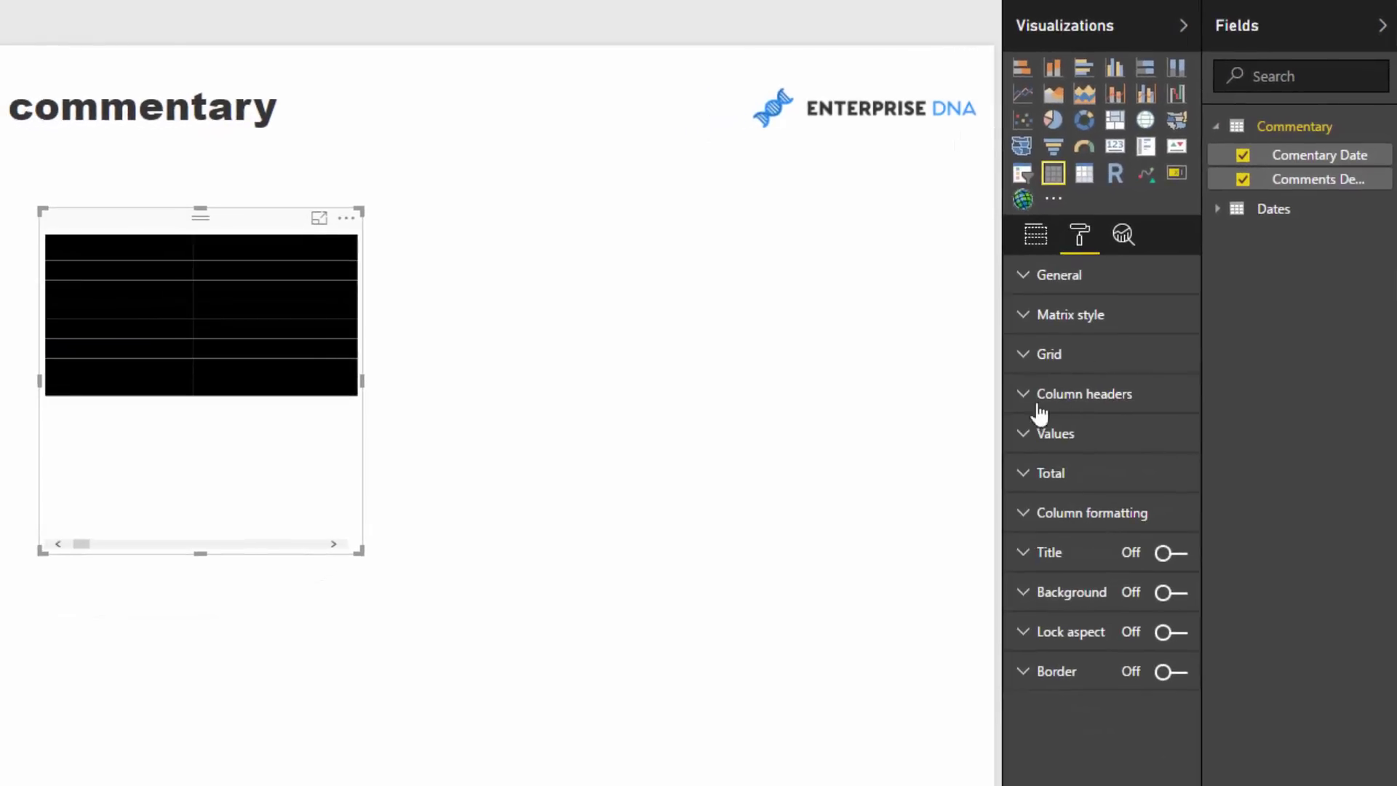
Step: Apply the Alternating rows table style and give the column headers a white background with black text
left_click(1033, 320)
left_click(1164, 358)
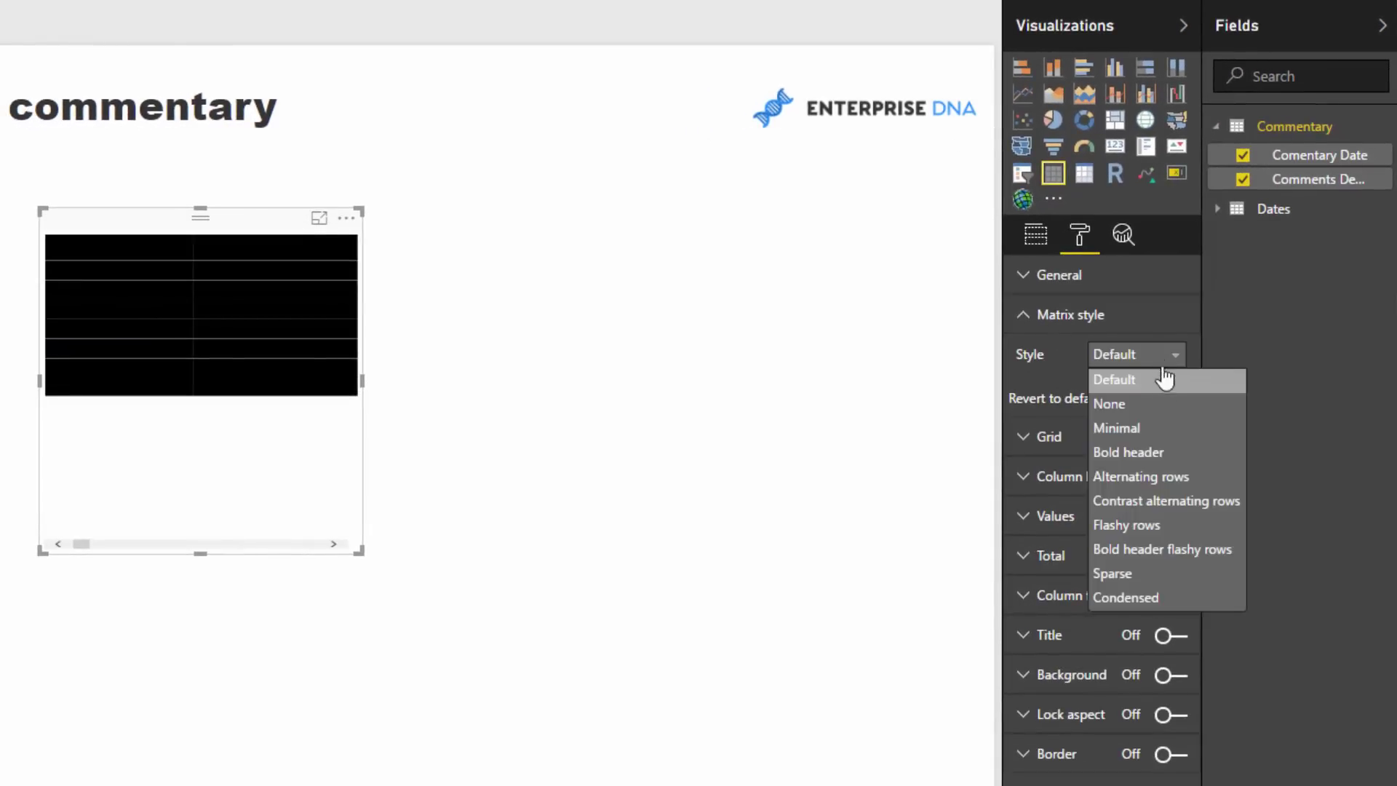
left_click(1148, 478)
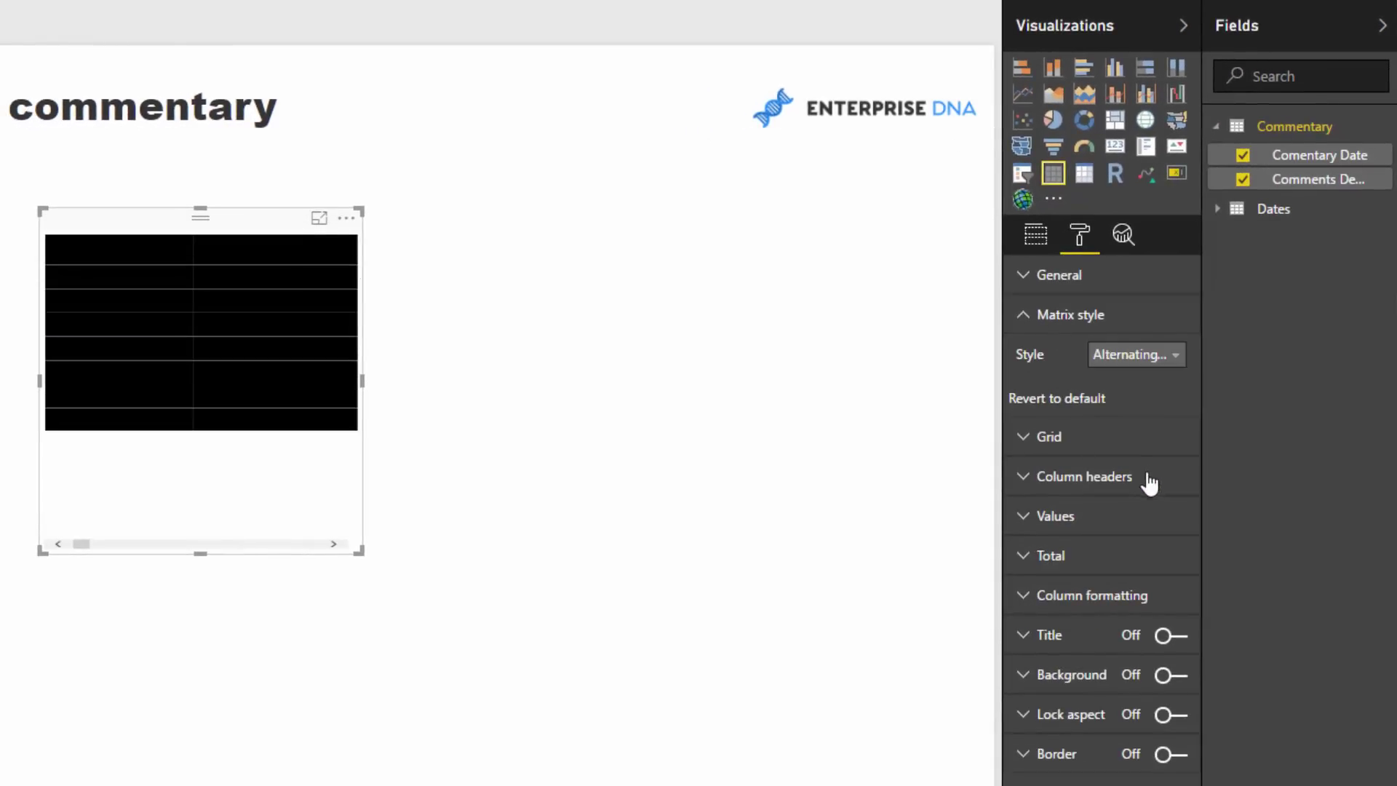
left_click(1023, 477)
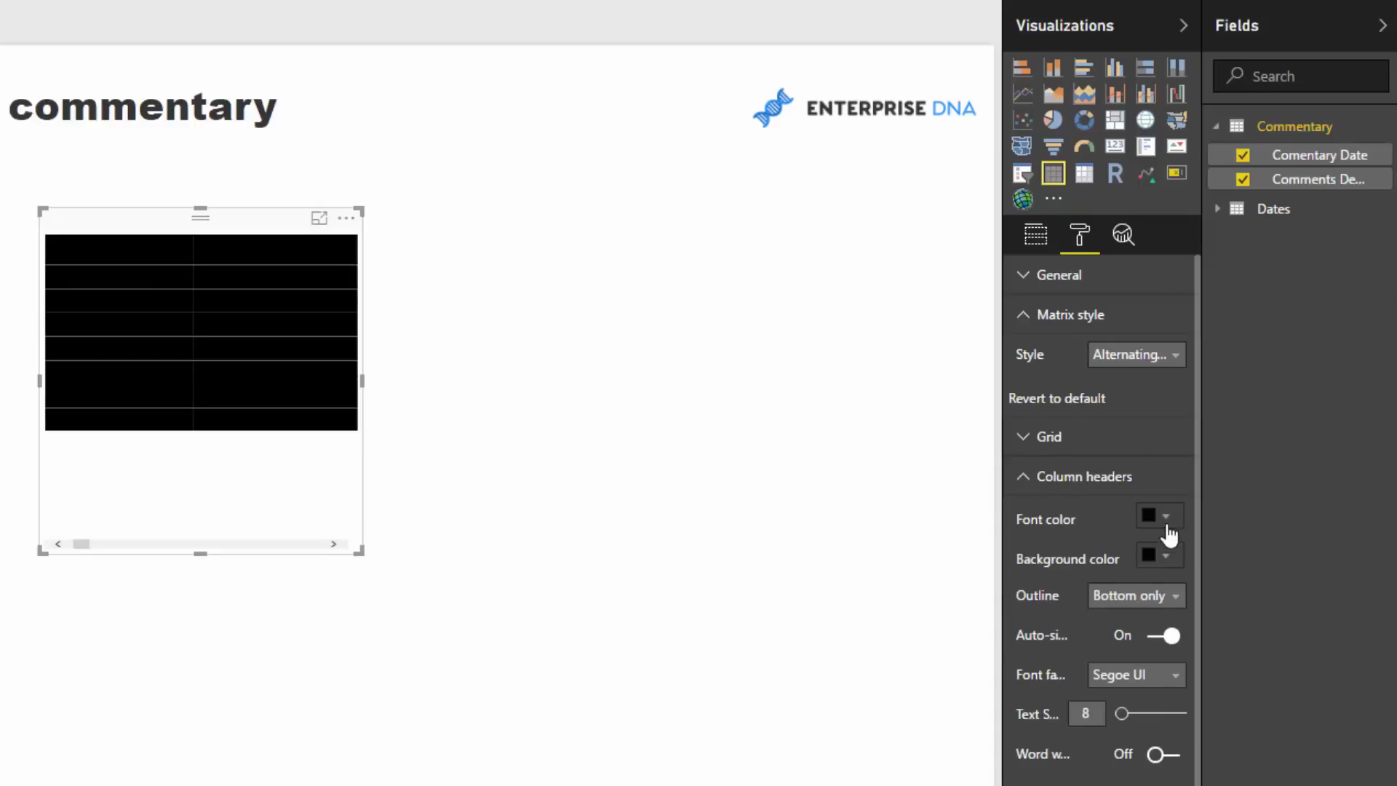
left_click(1164, 561)
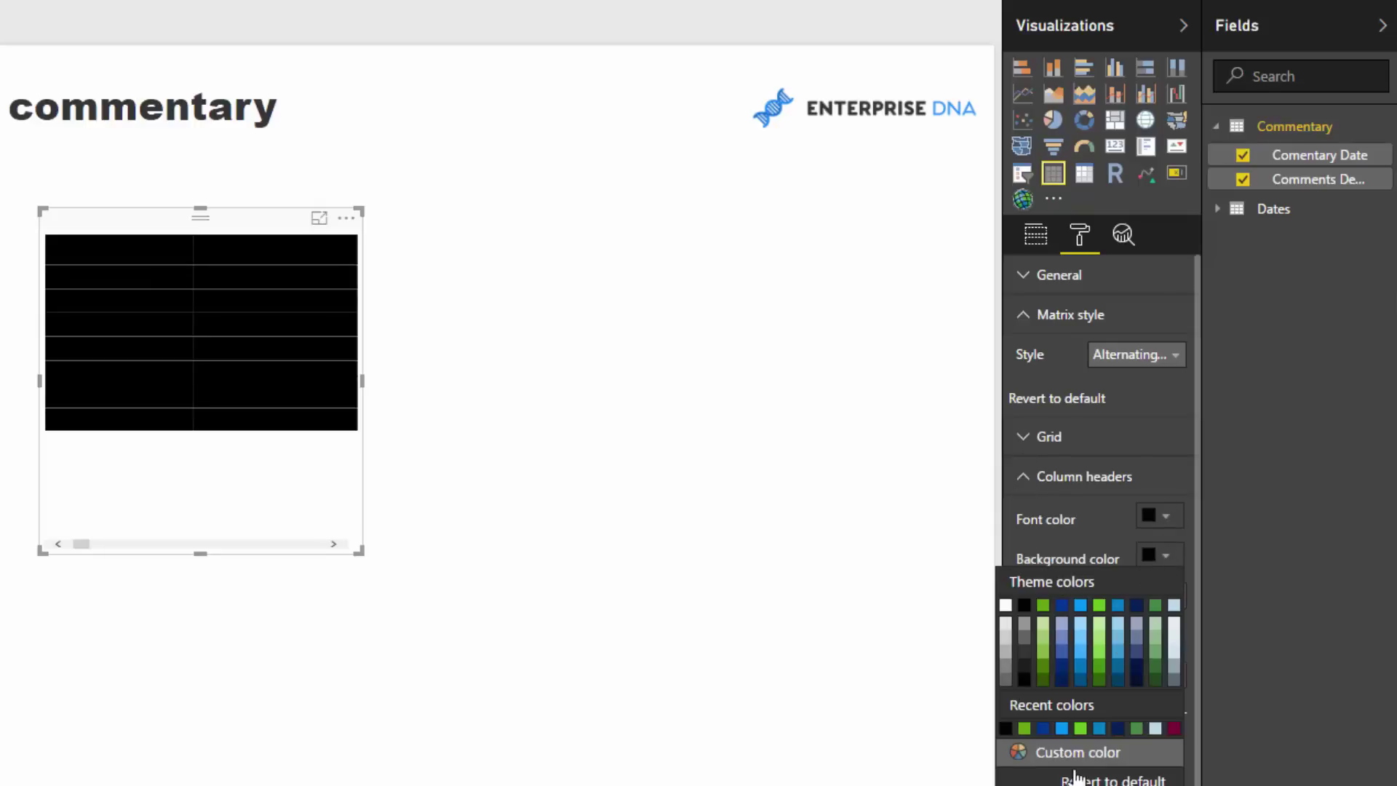
left_click(1077, 778)
left_click(1157, 557)
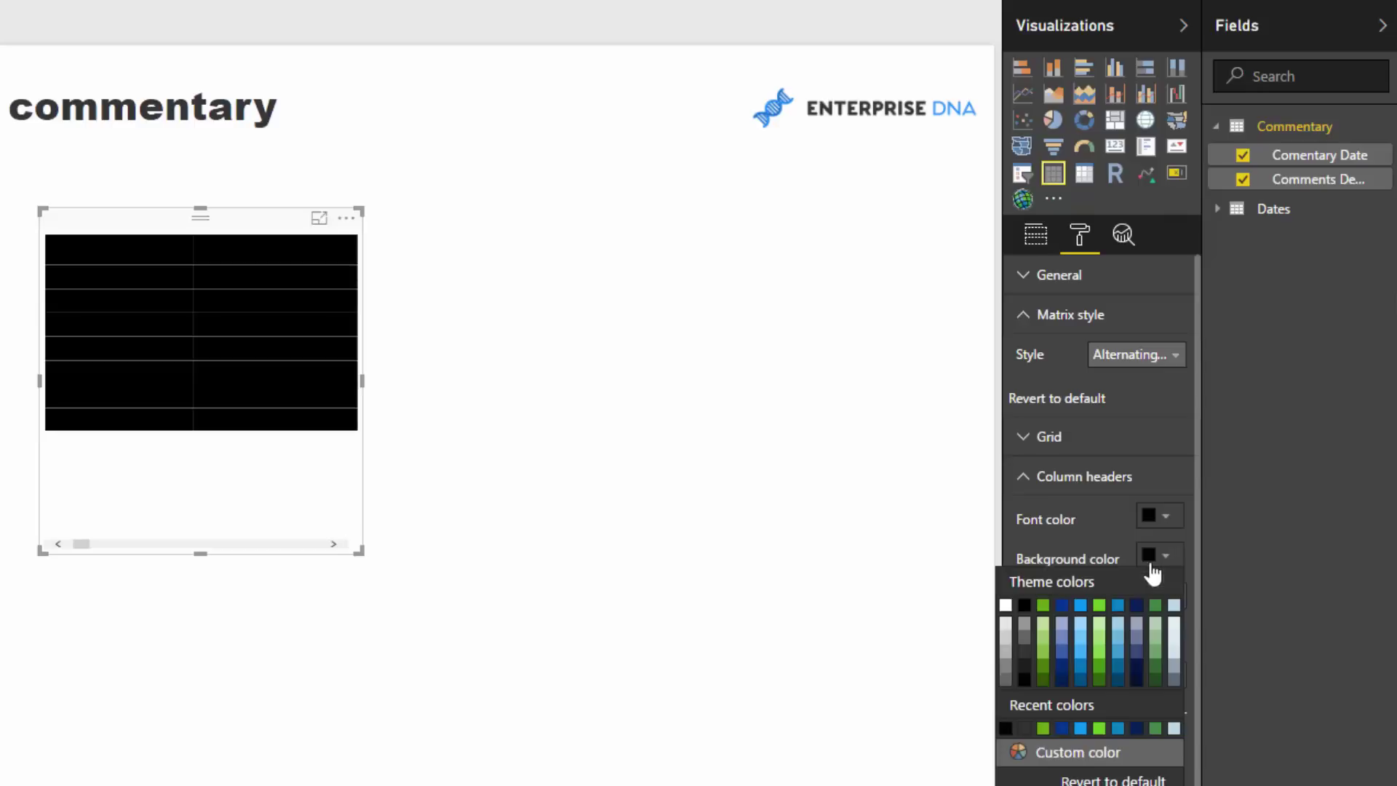
left_click(1005, 606)
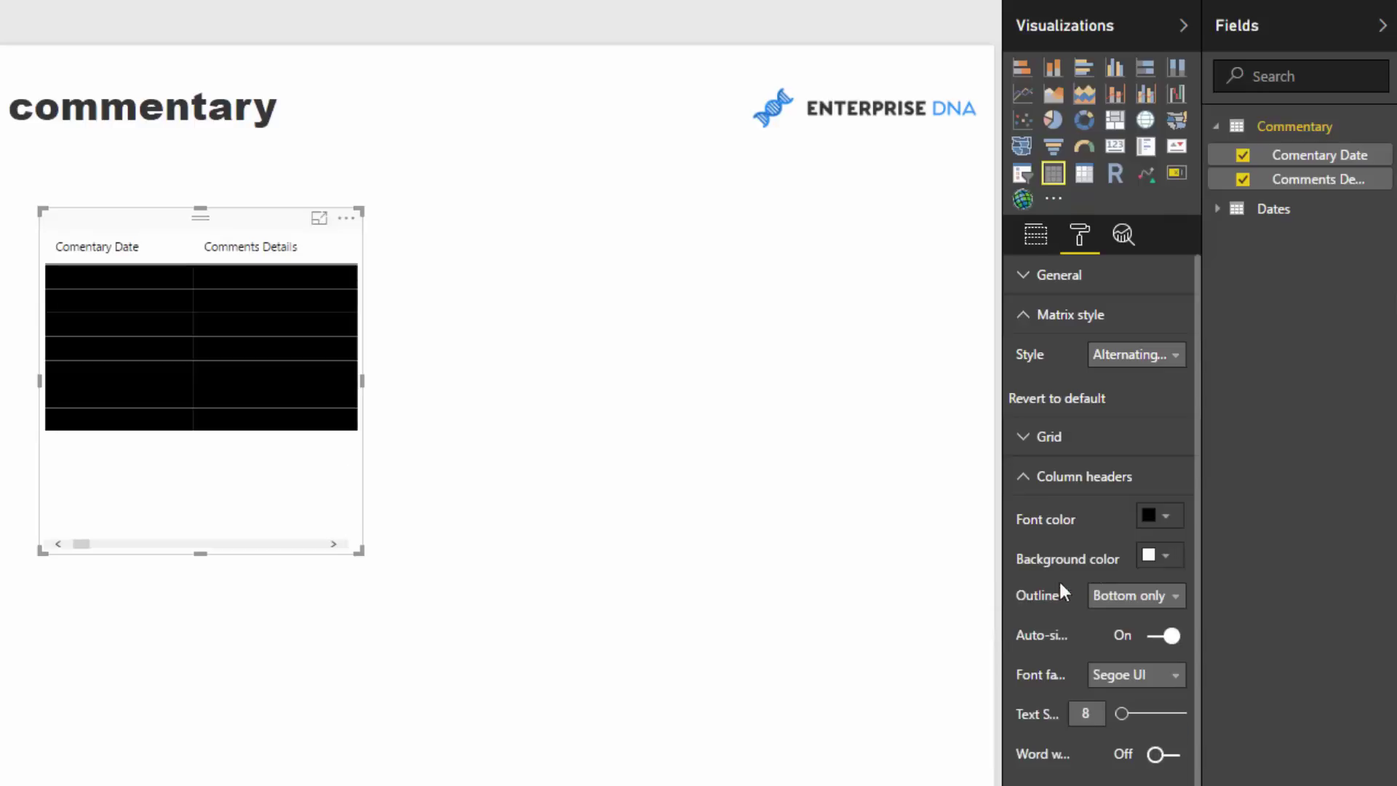
left_click(1166, 520)
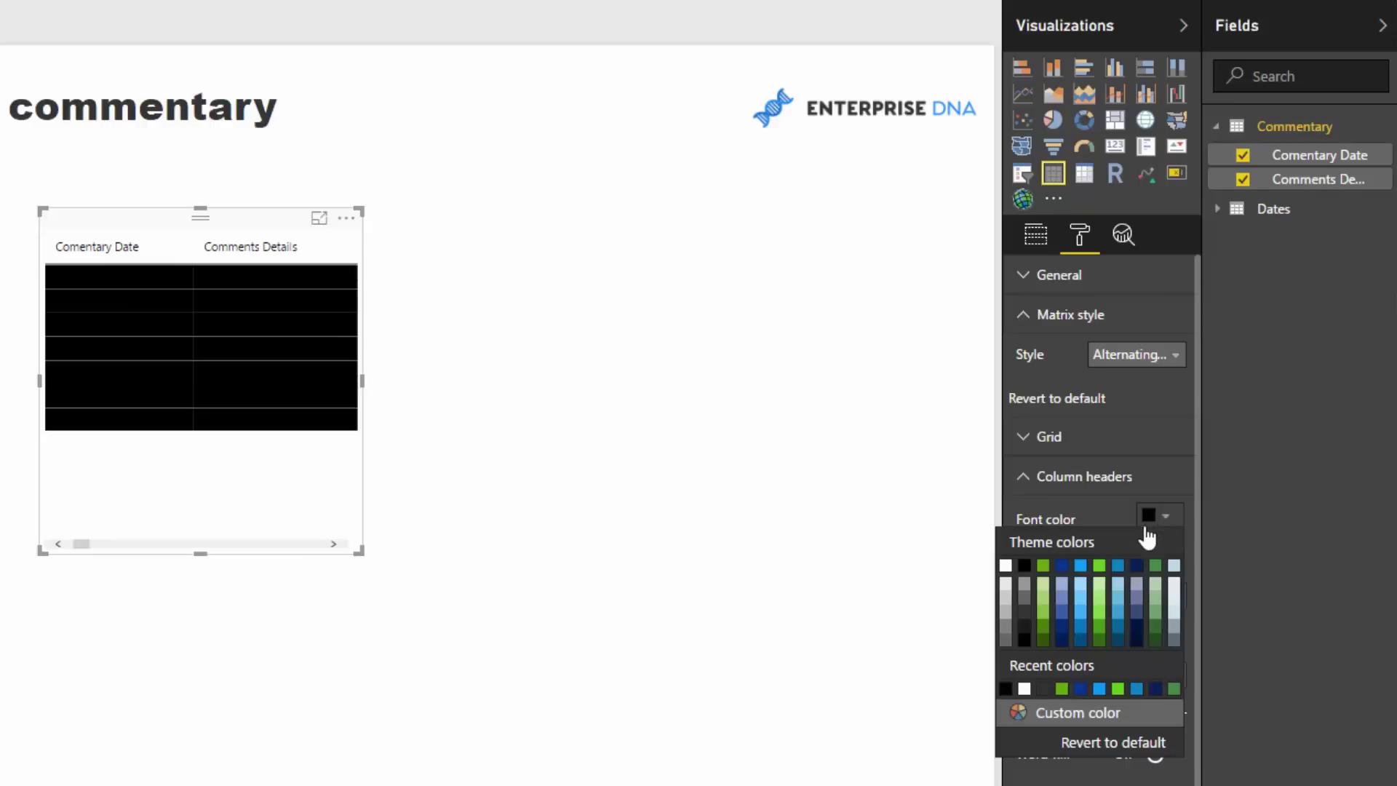
left_click(1006, 567)
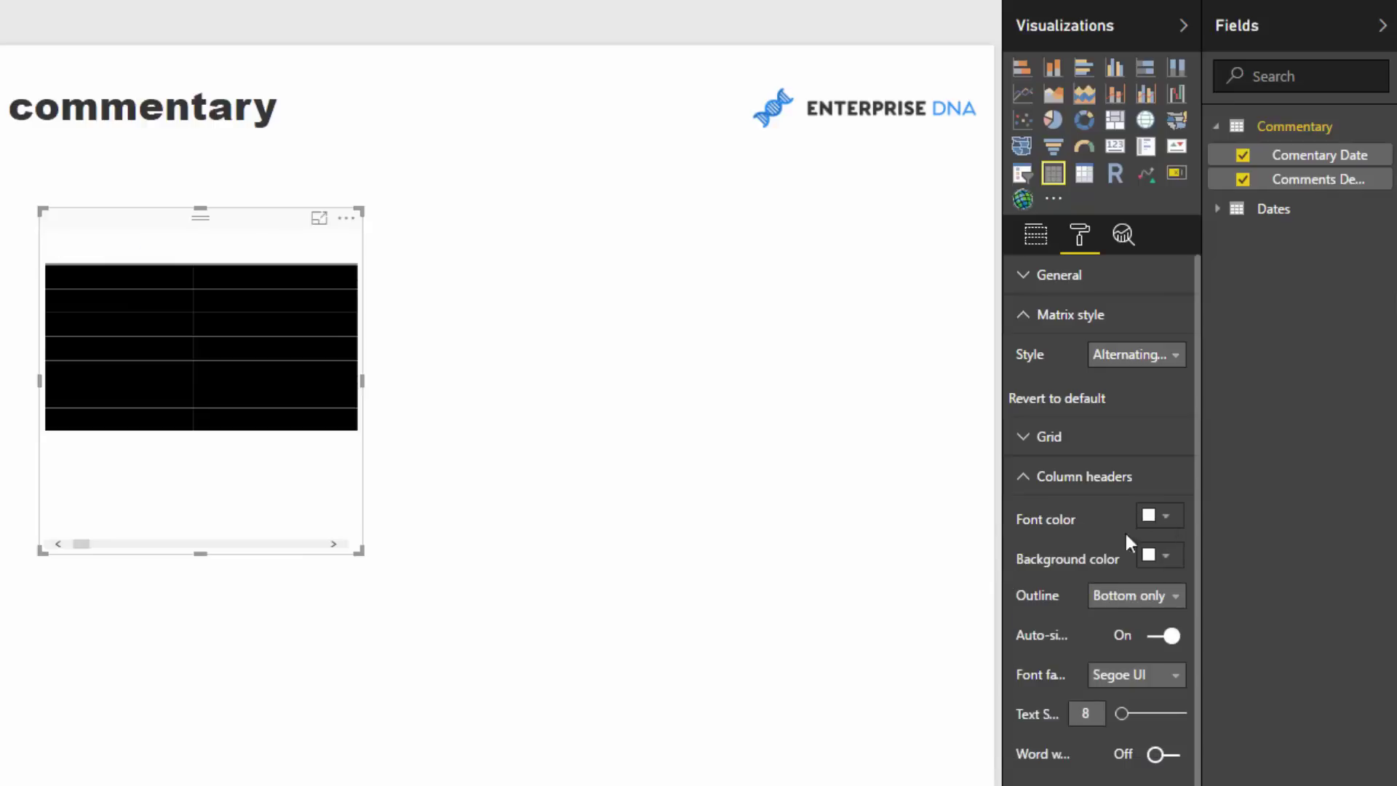
left_click(1161, 517)
left_click(1026, 567)
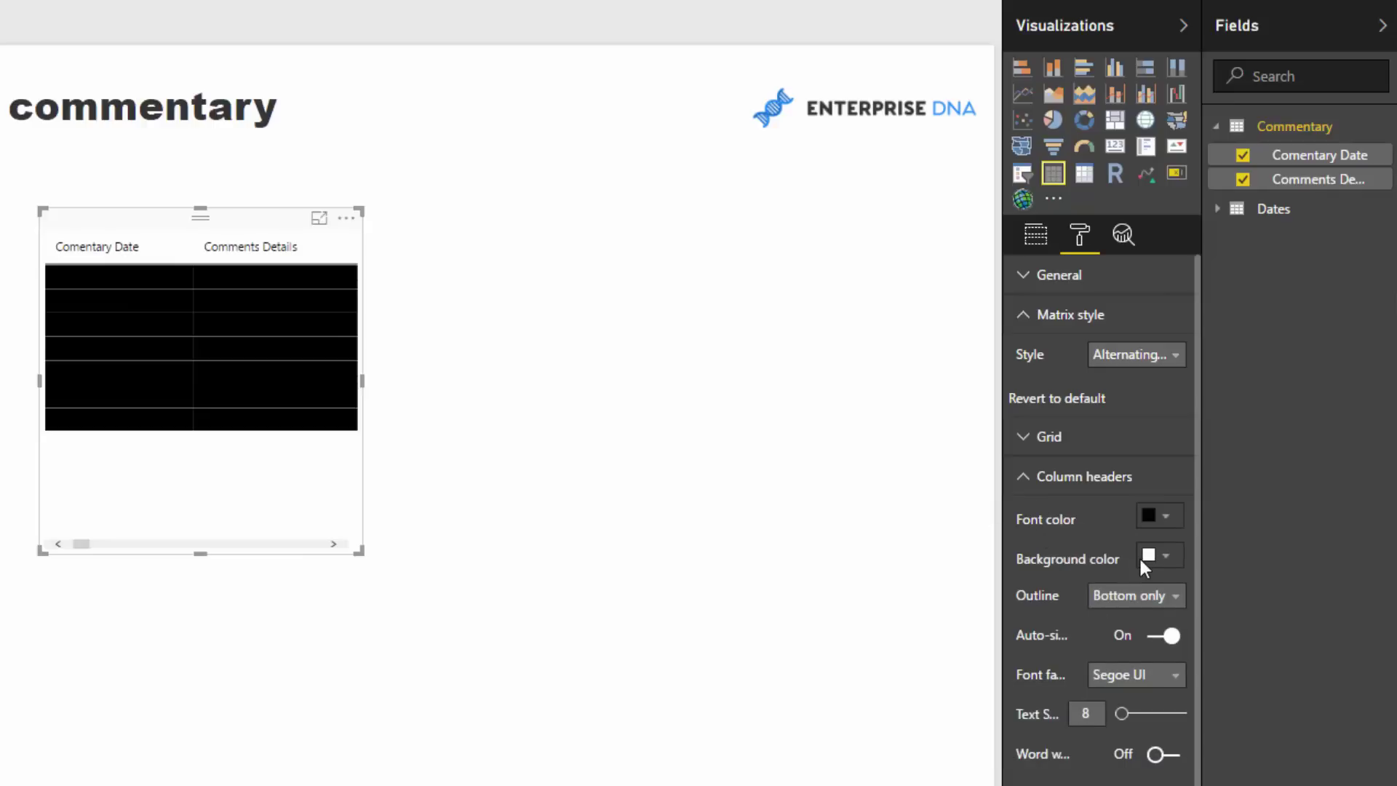
left_click(1042, 480)
Step: Make the horizontal grid lines and the table outline white
left_click(1031, 436)
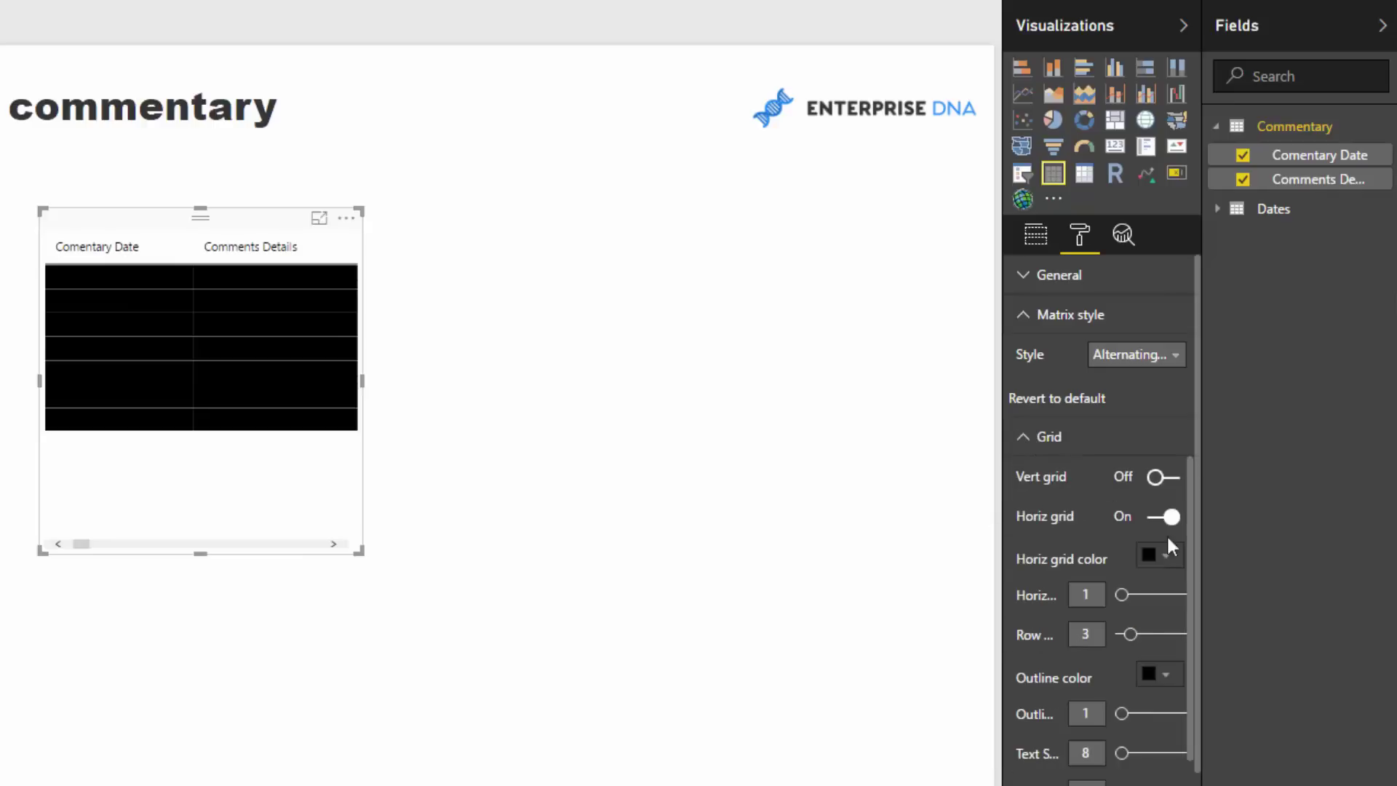
left_click(1157, 561)
left_click(1157, 560)
left_click(1157, 560)
left_click(1007, 602)
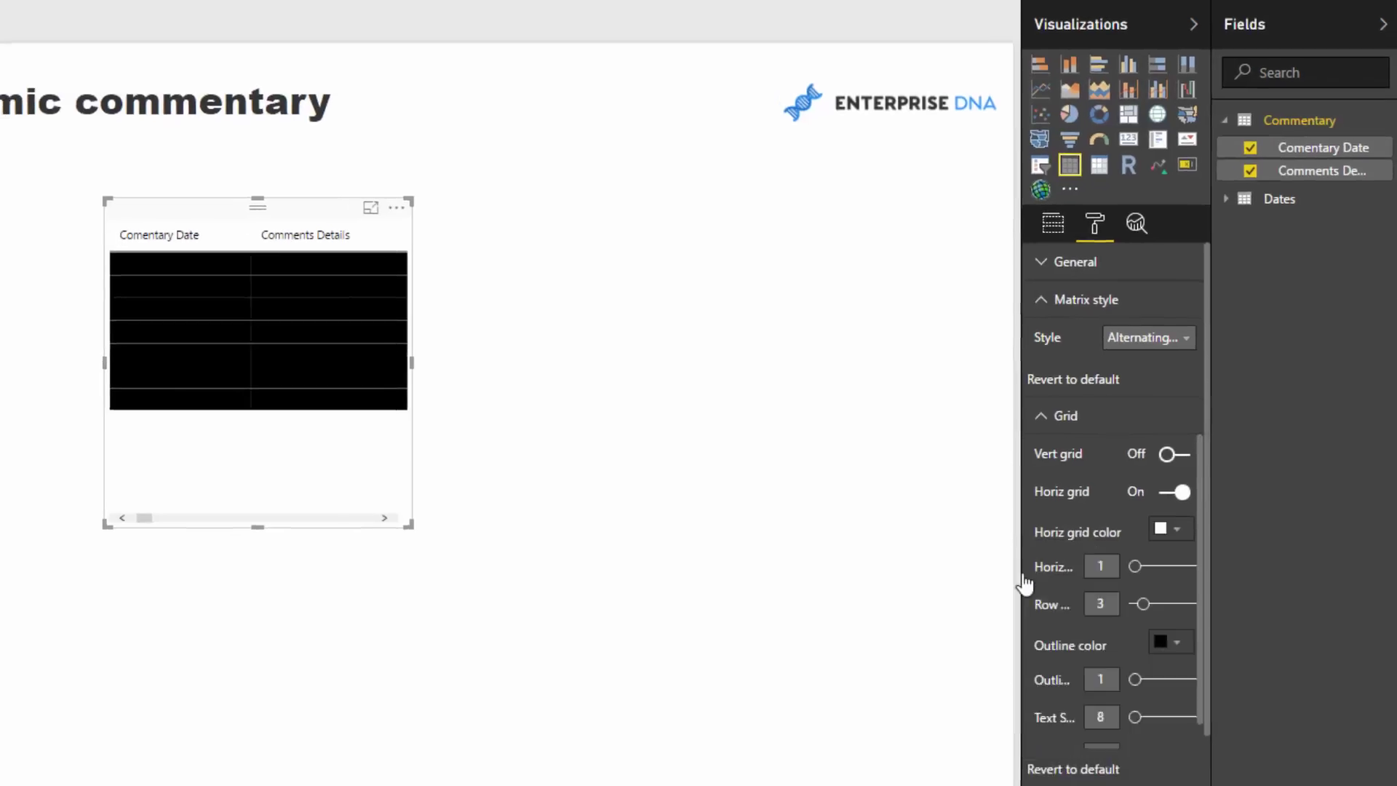
left_click(1193, 554)
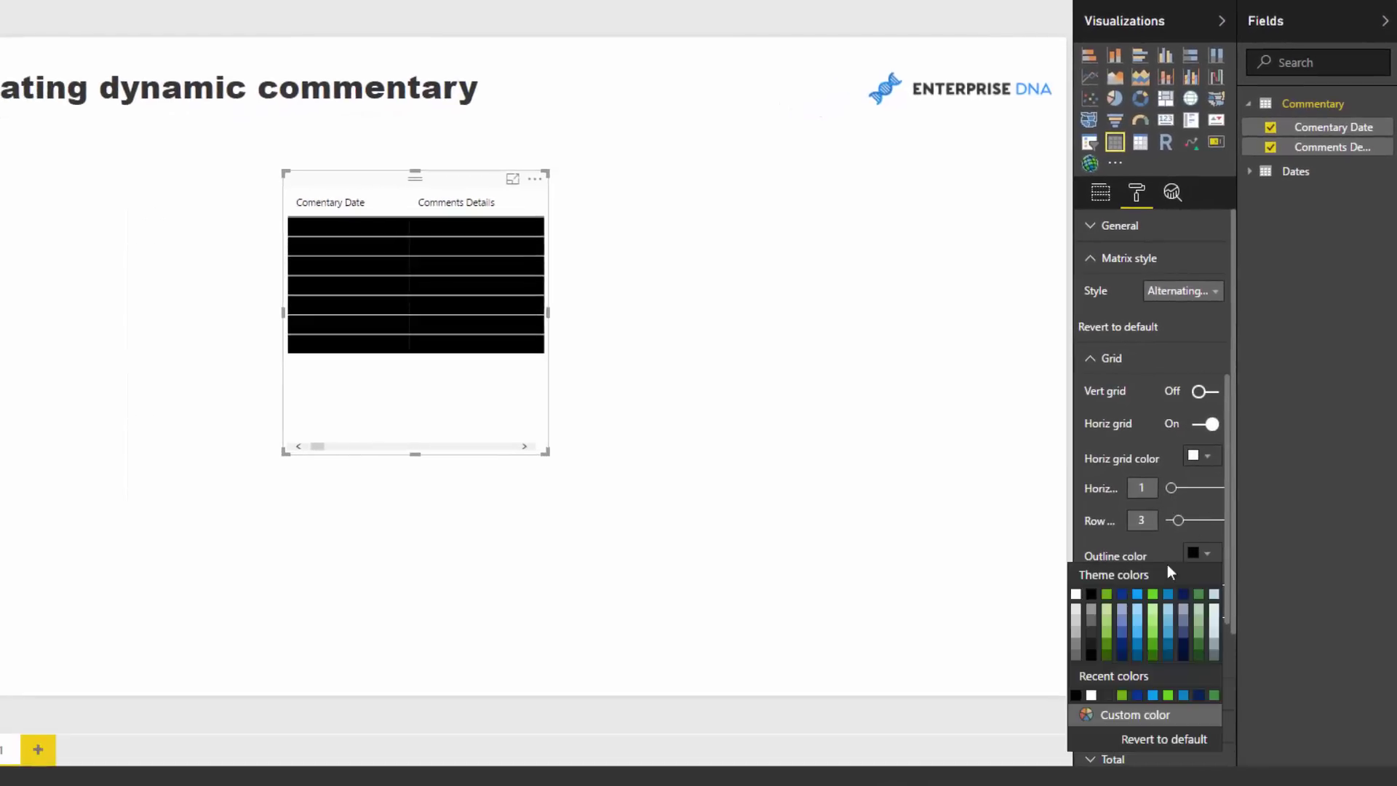
left_click(1075, 594)
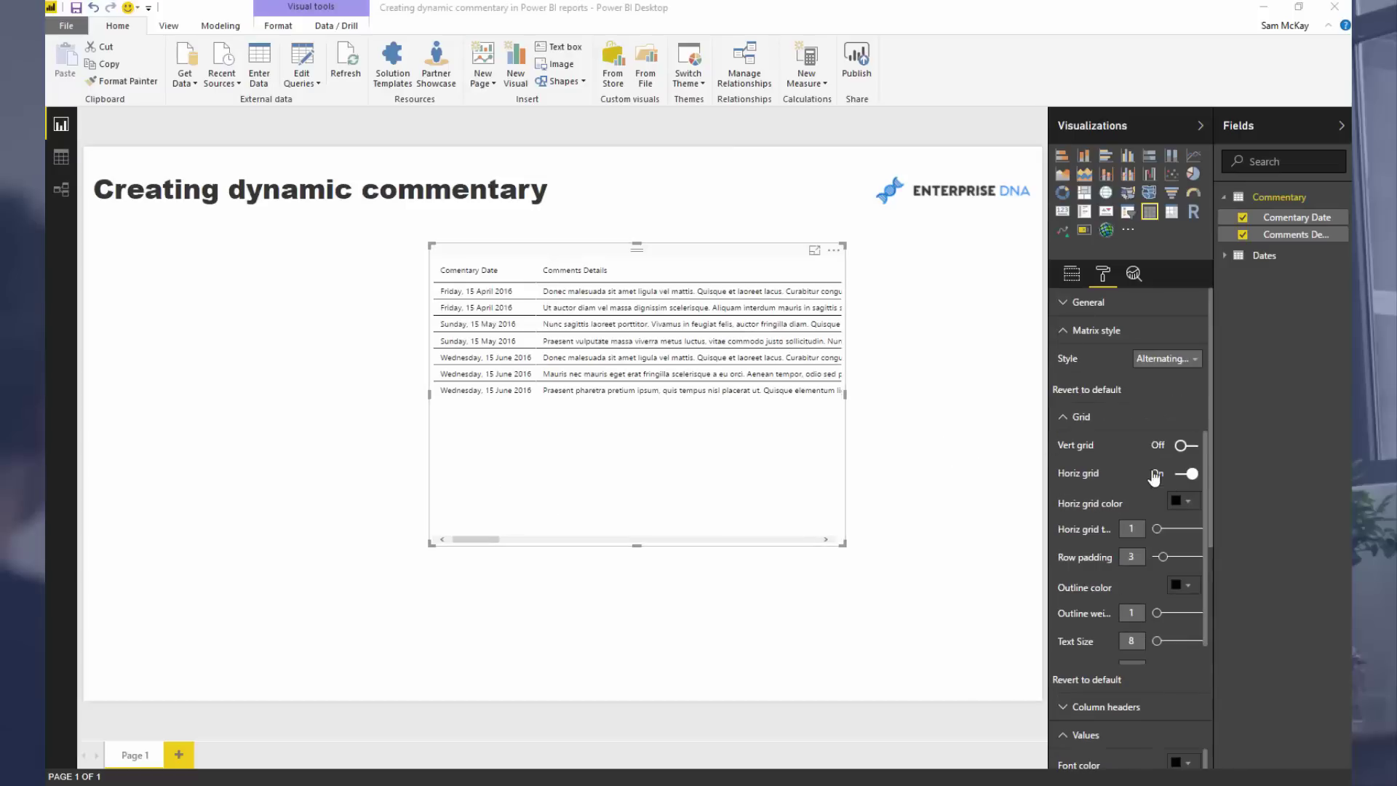
Step: Shade the table rows light blue with light green alternate rows
left_click_drag(750, 255, 694, 259)
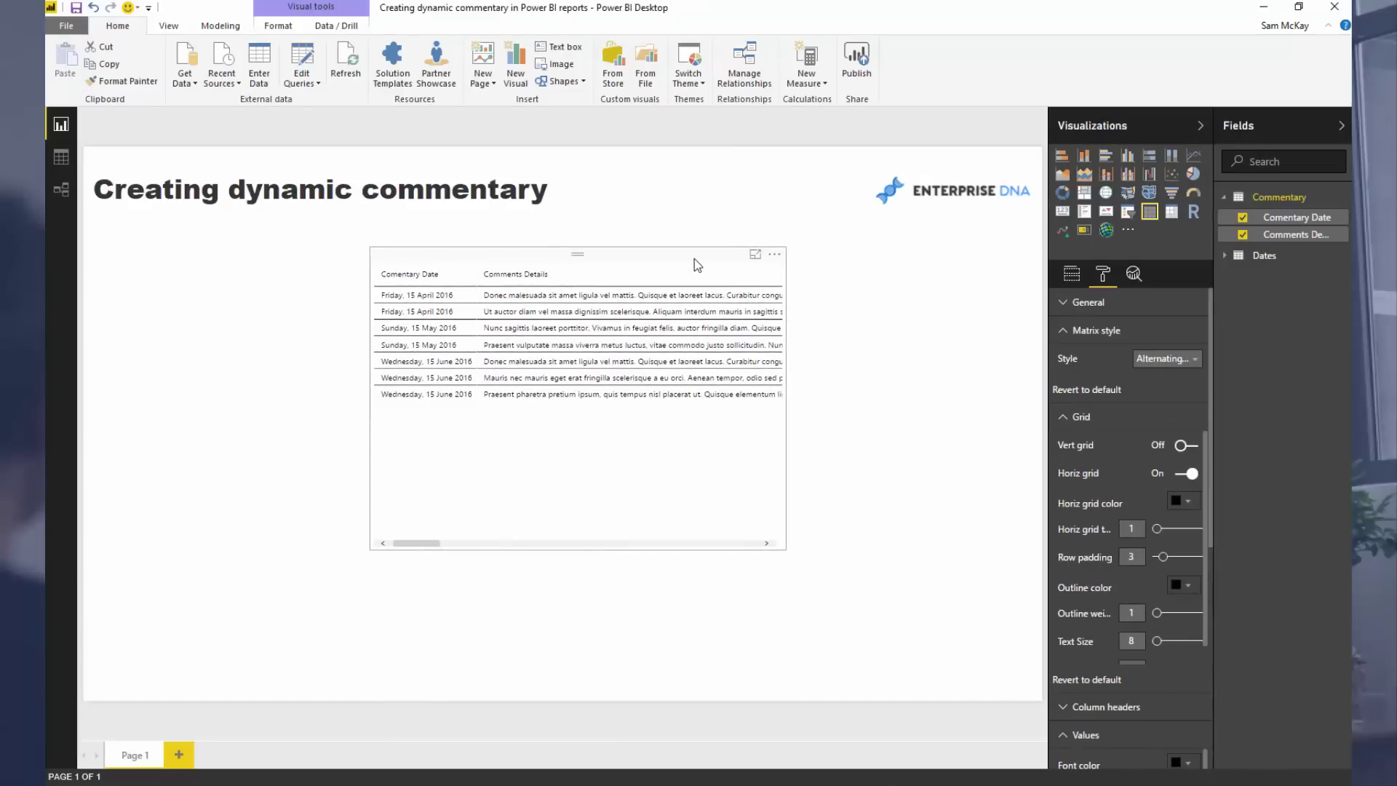
scroll(1143, 547, "down", 10)
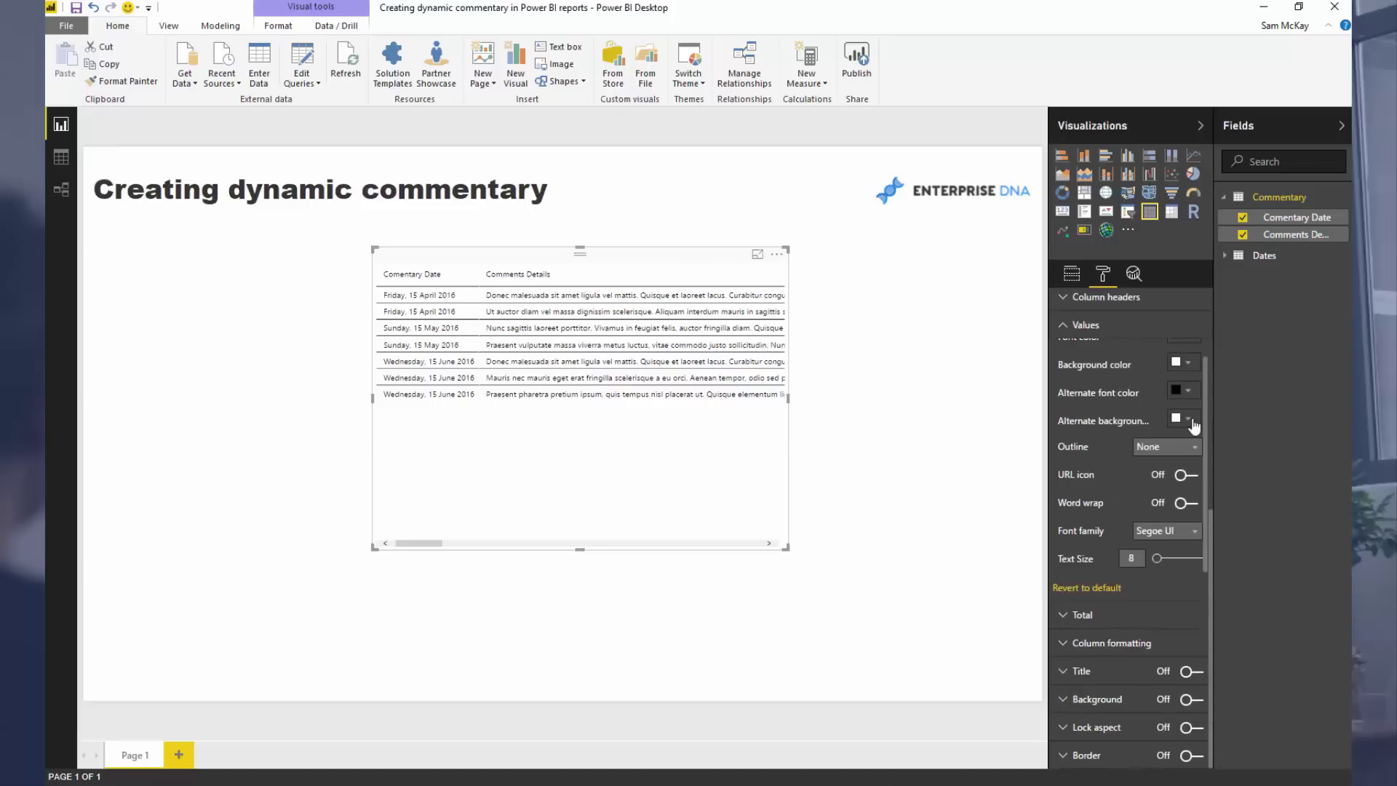
left_click(1189, 361)
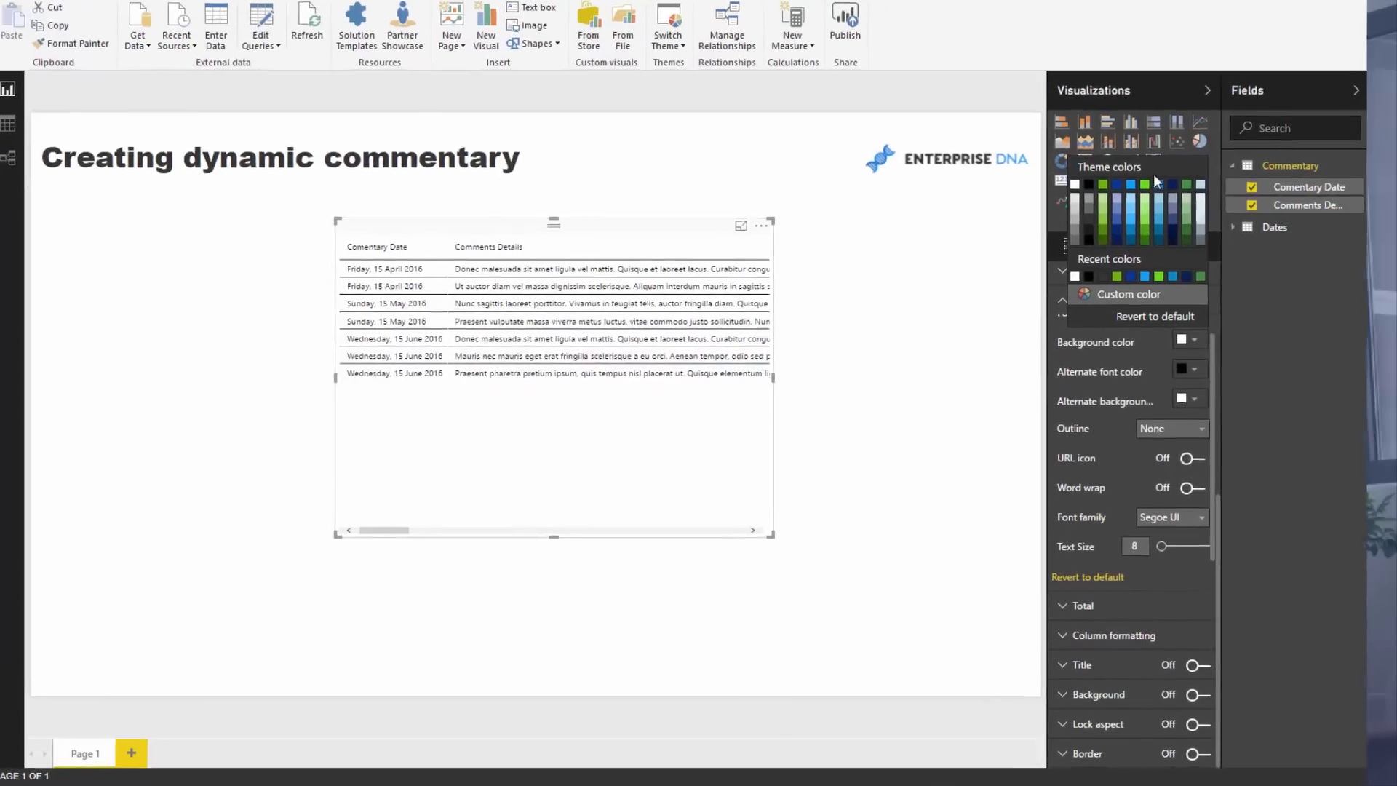
left_click(1157, 163)
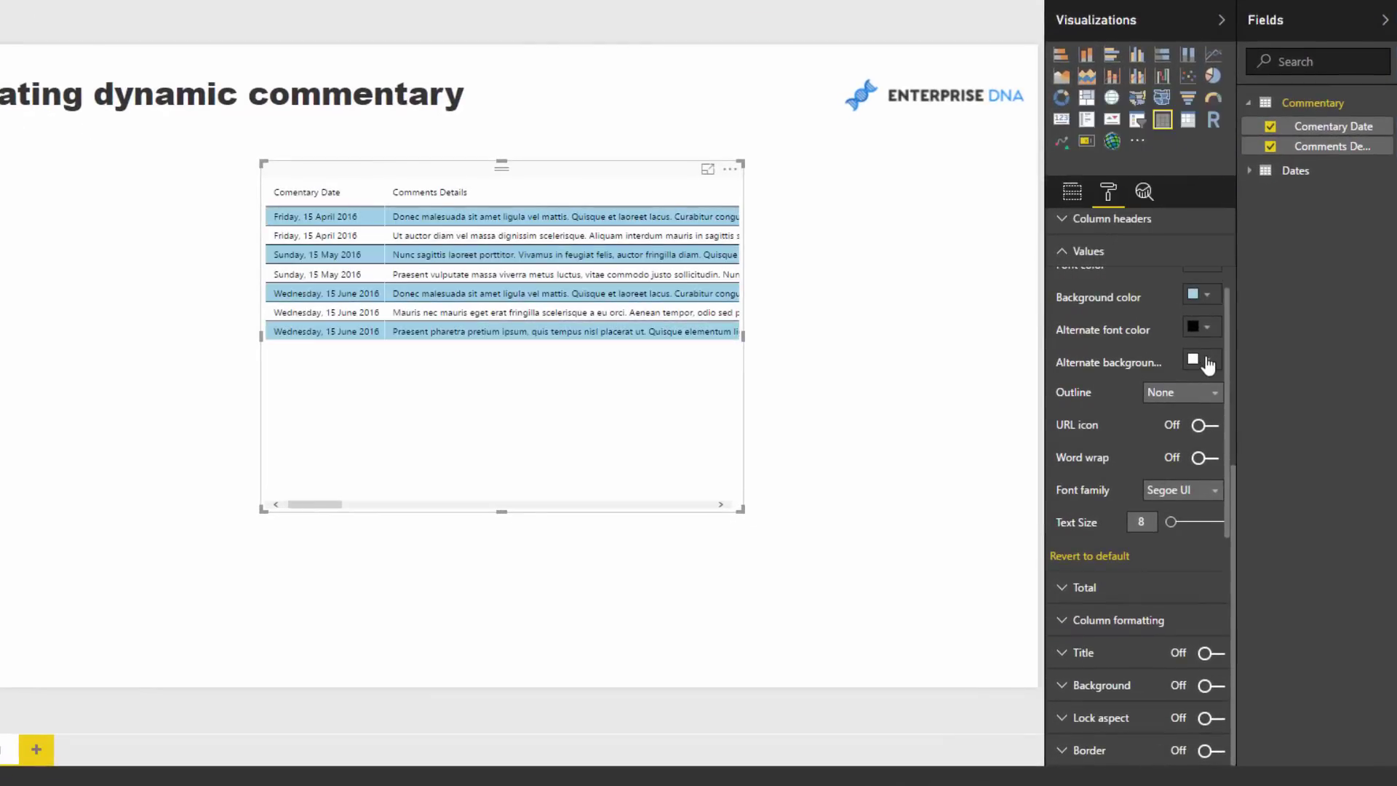
left_click(1207, 362)
left_click(1202, 211)
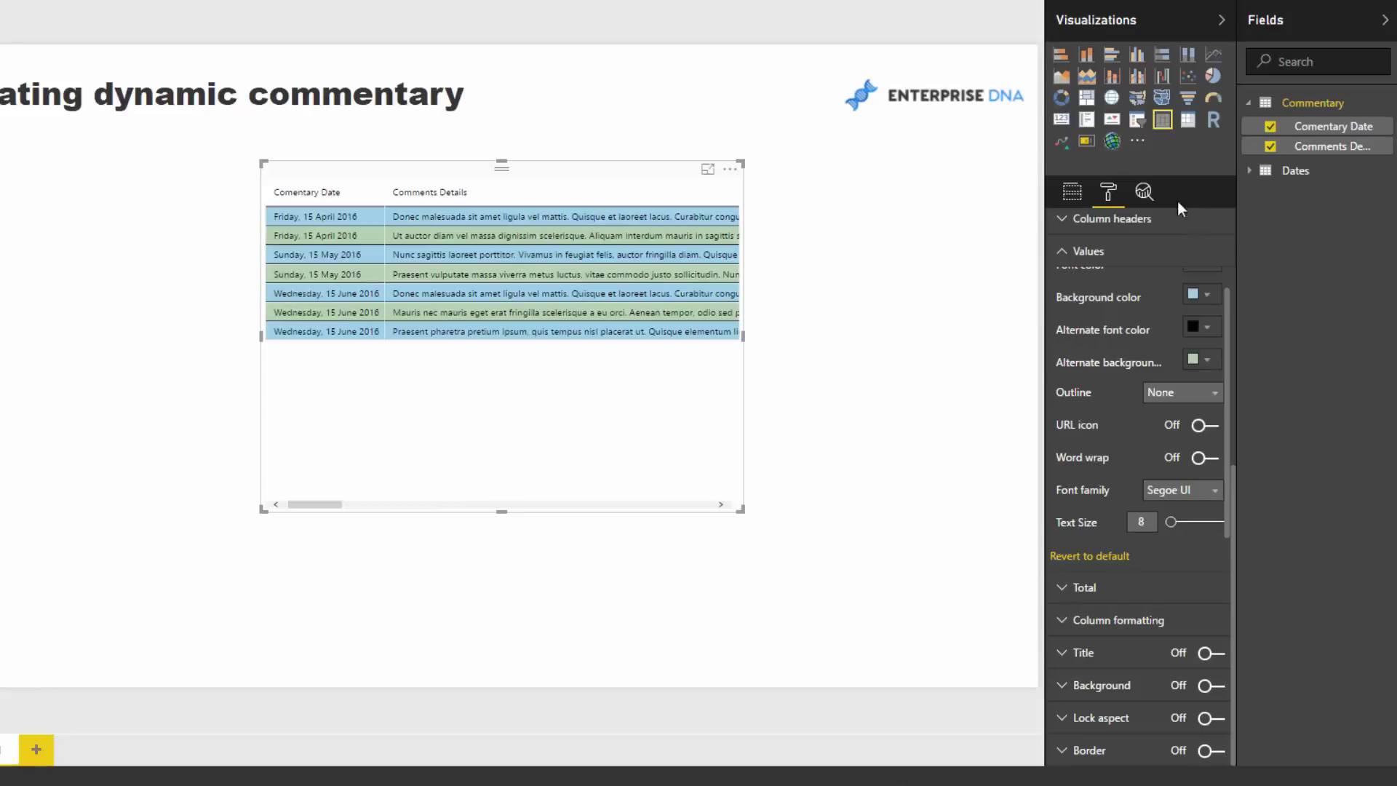
Step: Resize the table visual and narrow the Comments Details column
scroll(1138, 330, "up", 1)
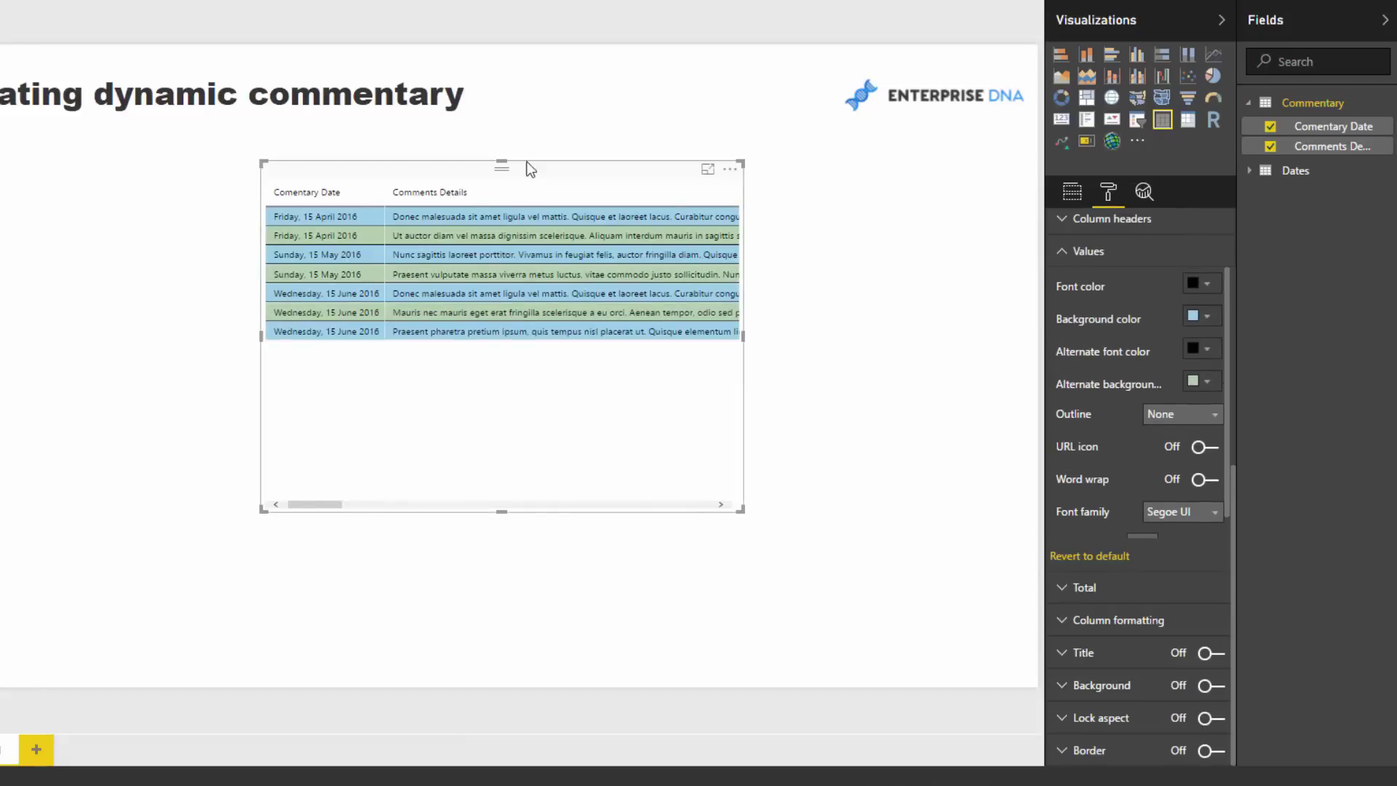
left_click_drag(650, 320, 684, 322)
left_click_drag(773, 509, 908, 587)
left_click_drag(670, 172, 617, 171)
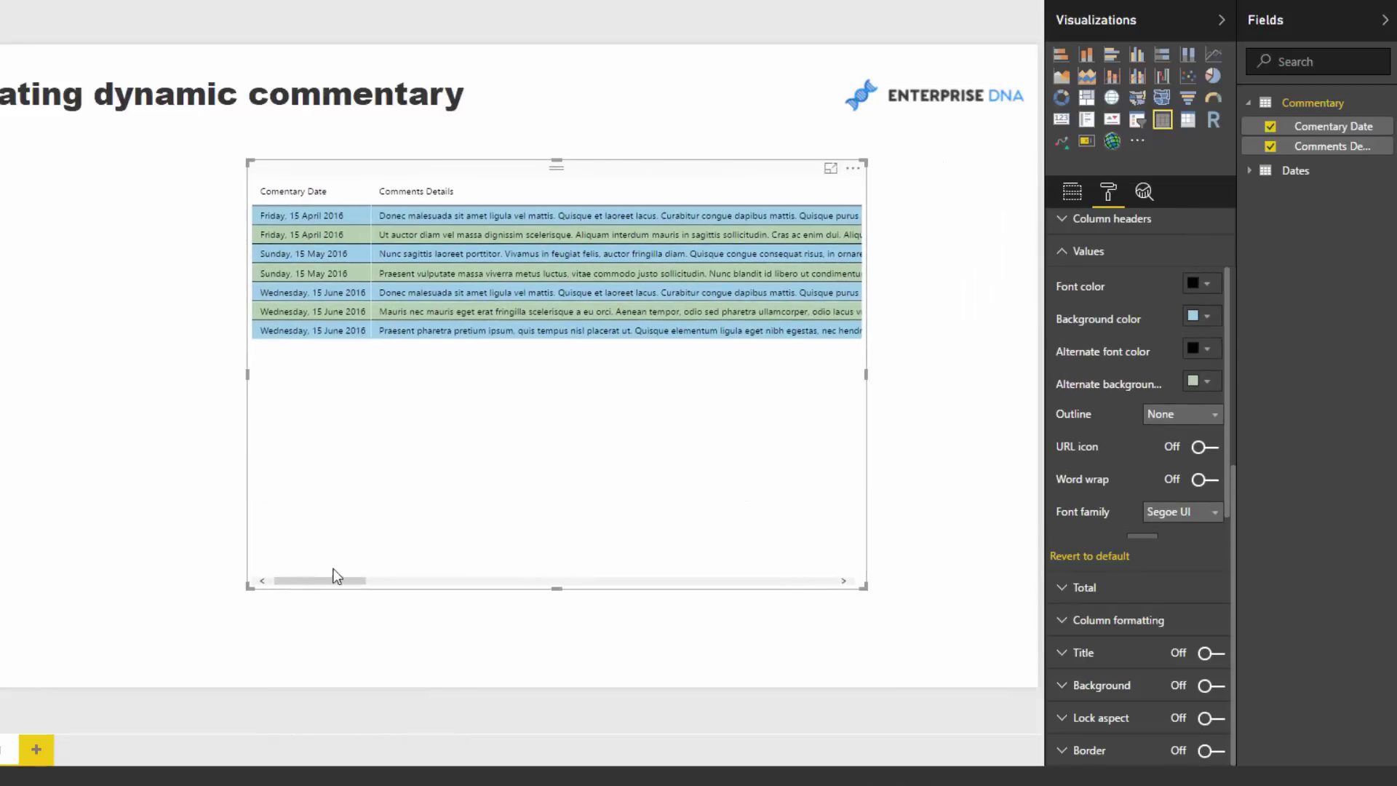
left_click_drag(368, 580, 827, 602)
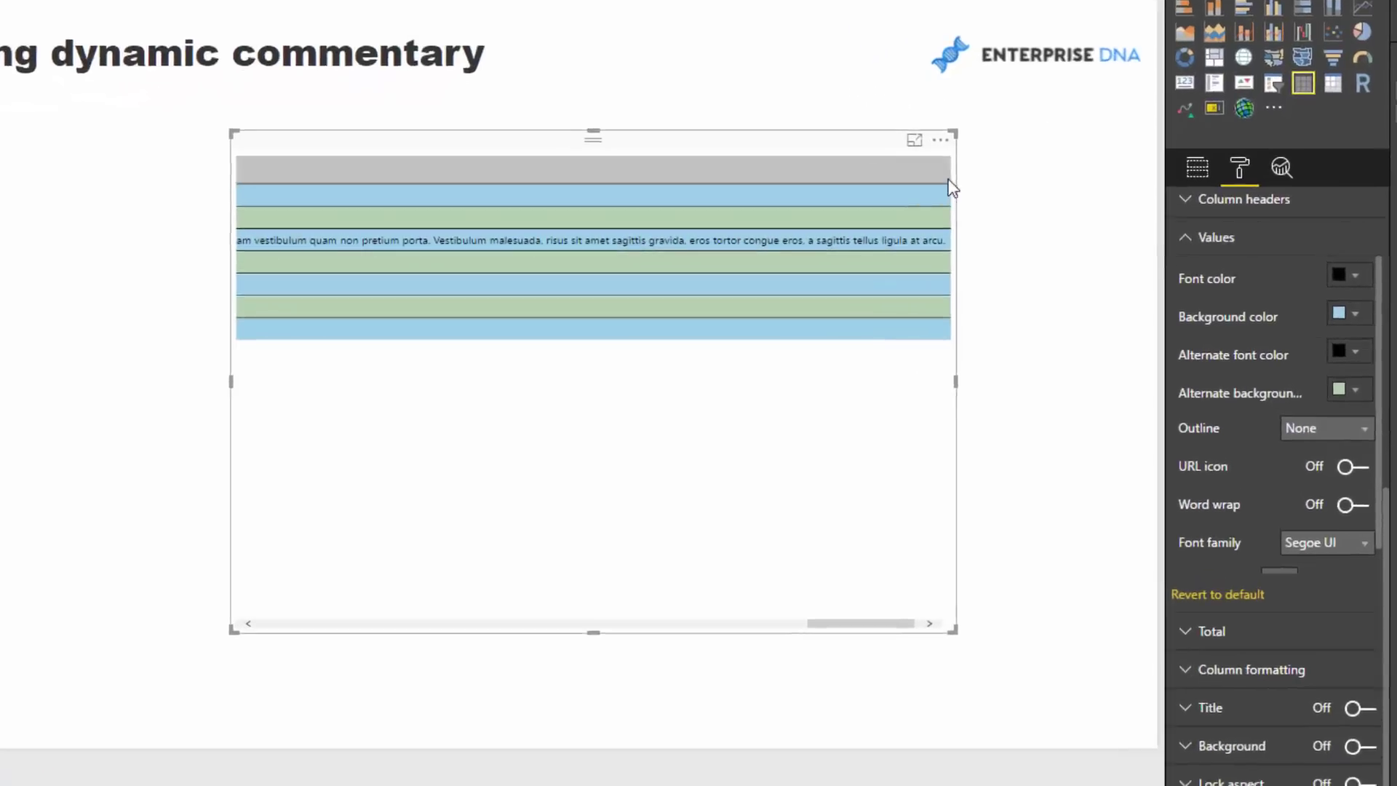
left_click_drag(862, 197, 382, 197)
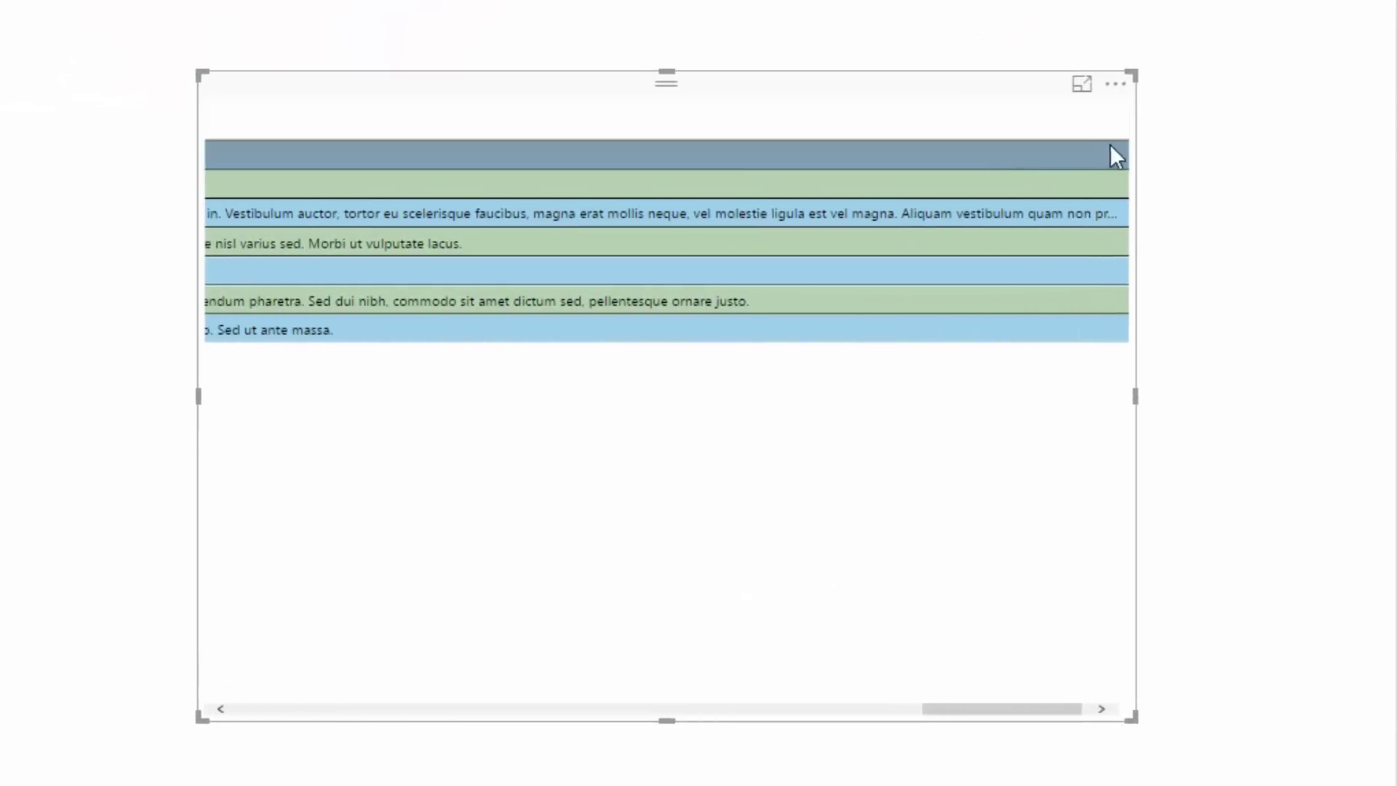
left_click(1126, 118)
left_click_drag(1122, 118, 422, 116)
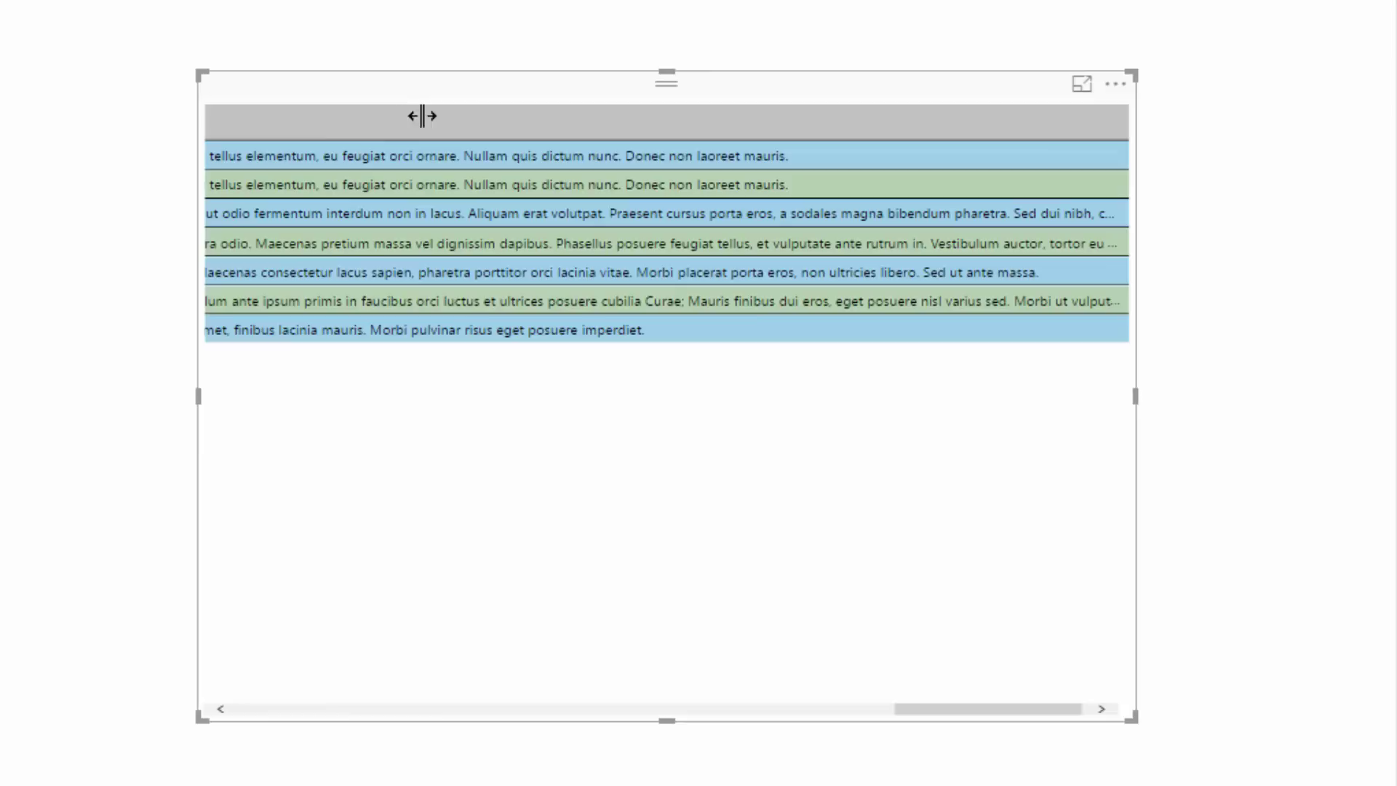
left_click(1120, 117)
left_click_drag(1135, 122, 648, 109)
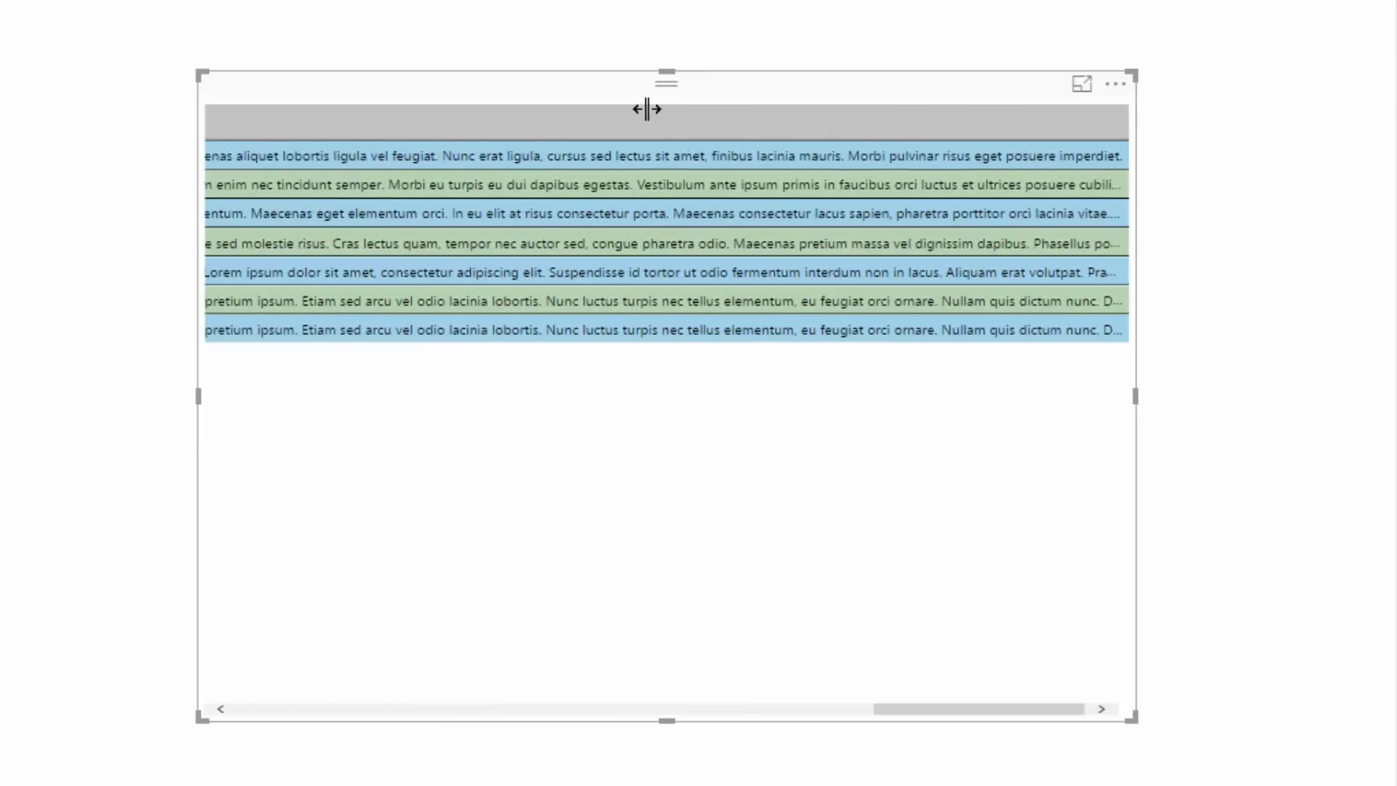
left_click(1126, 130)
left_click_drag(1102, 125, 651, 128)
left_click(651, 128)
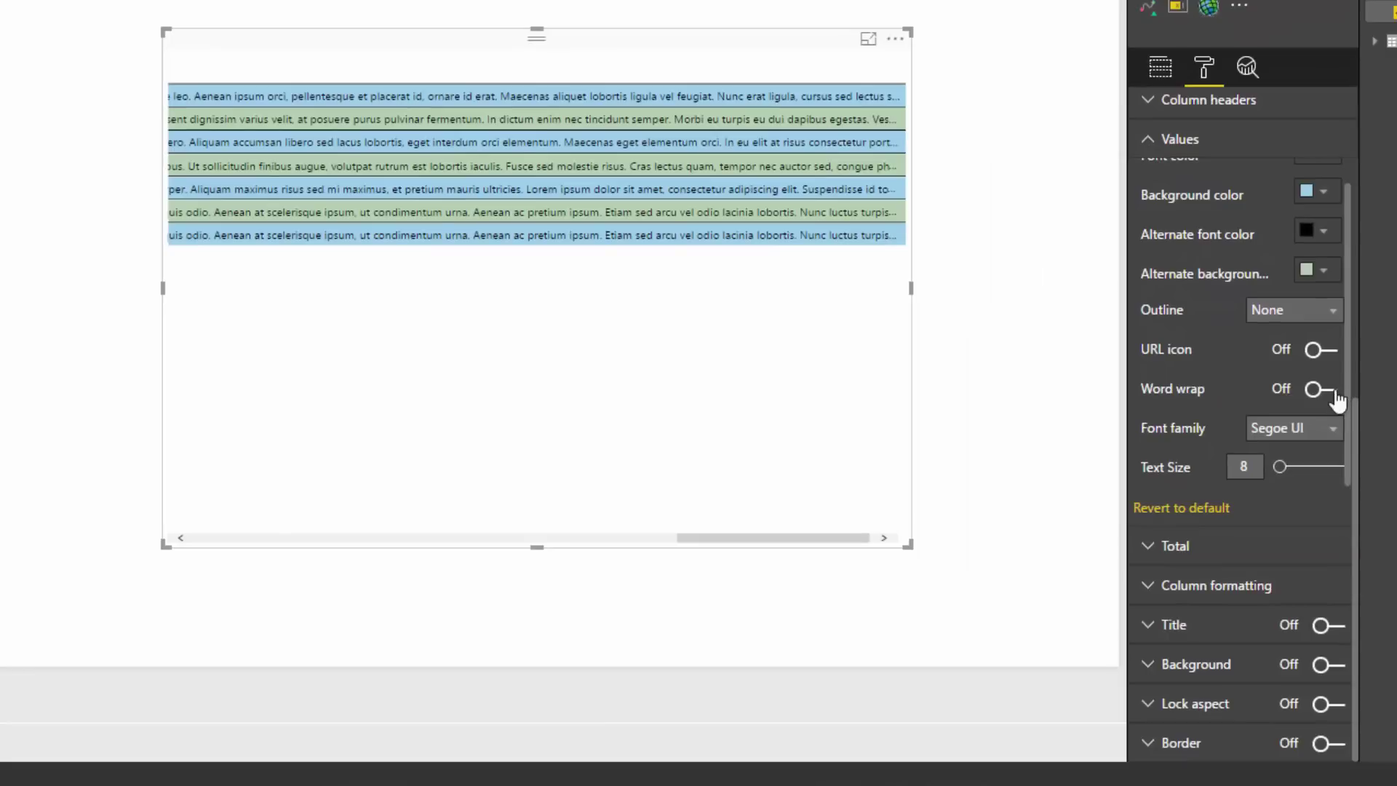
Step: Turn on word wrap and reposition the table, narrower and taller, so comments wrap
left_click(1329, 391)
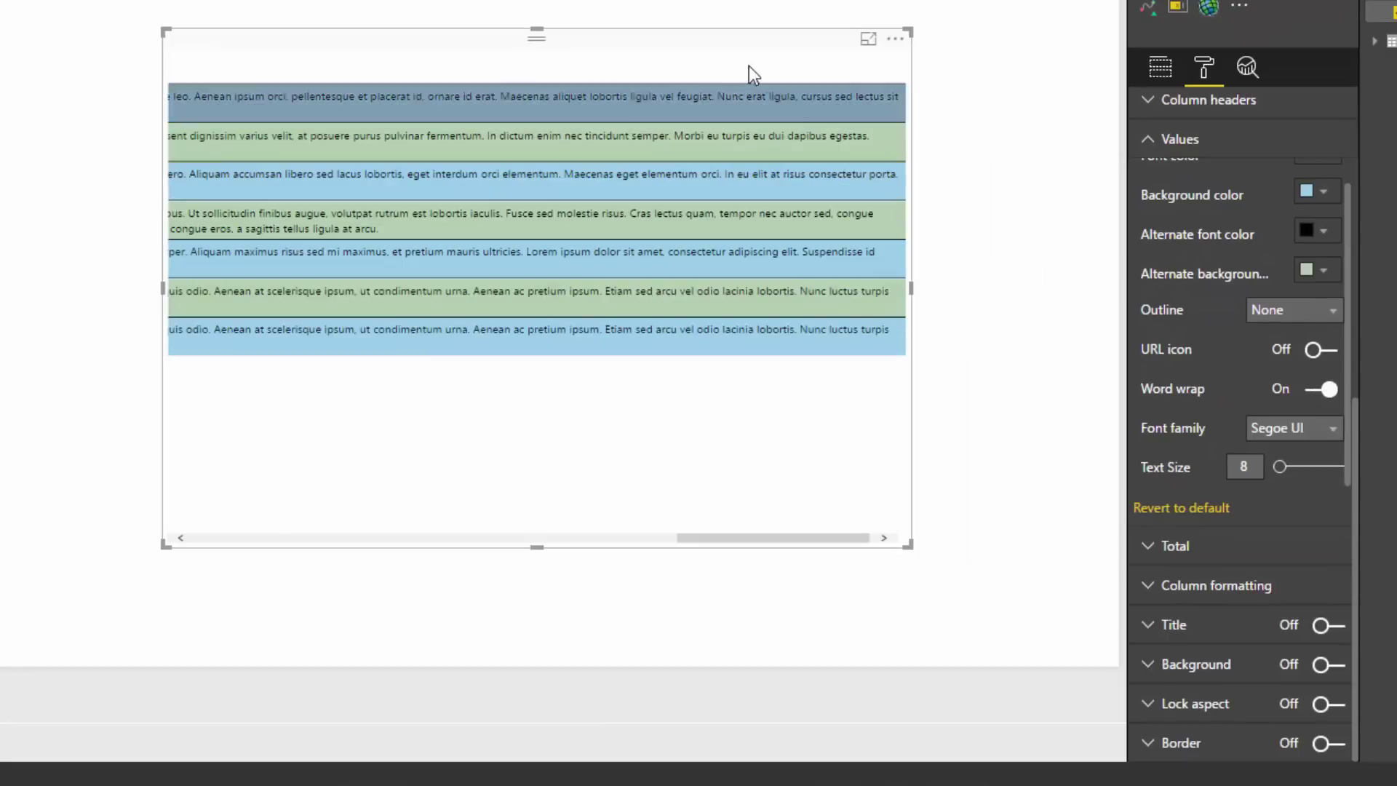
left_click_drag(902, 66, 218, 82)
mouse_move(906, 64)
left_mouse_down()
mouse_move(234, 53)
mouse_move(874, 82)
mouse_move(896, 63)
left_mouse_up()
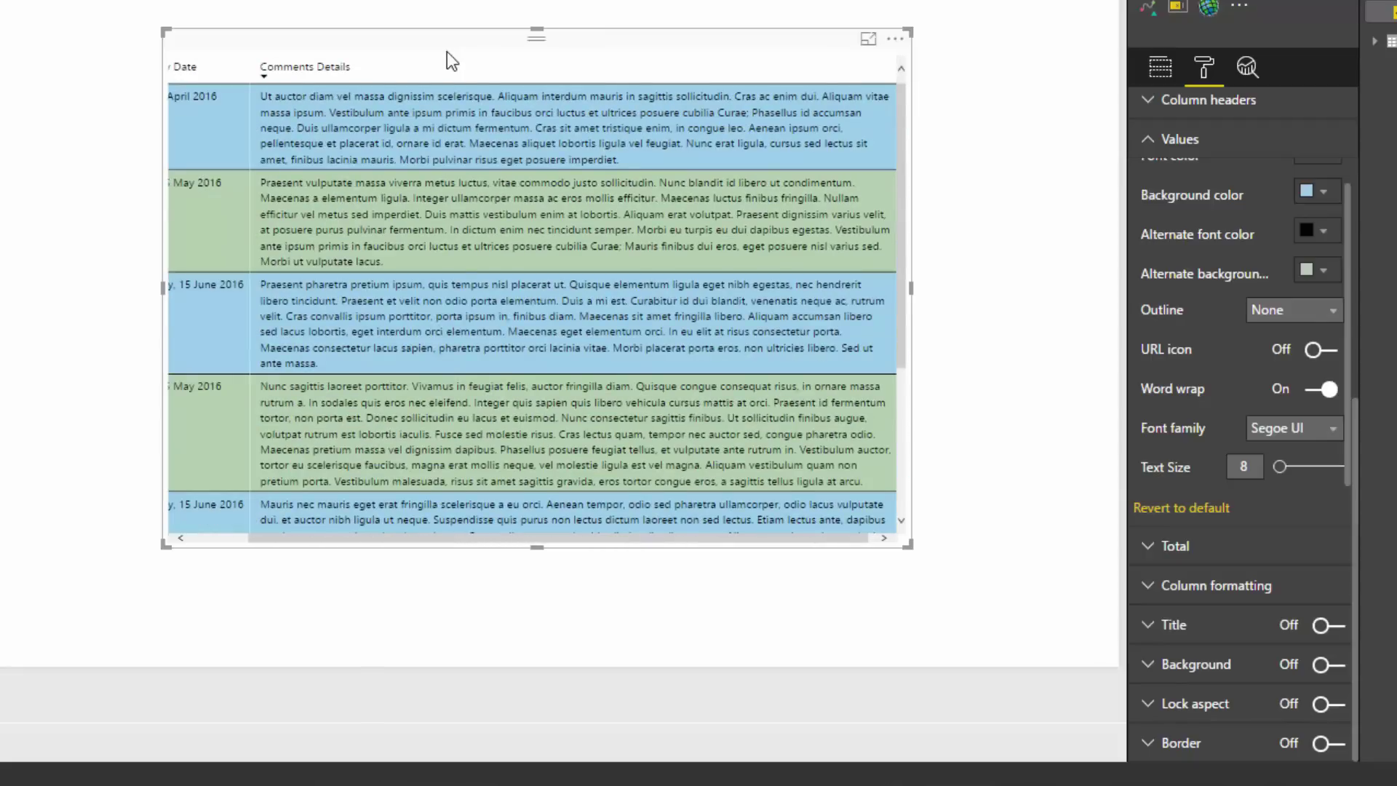
left_click_drag(557, 47, 764, 12)
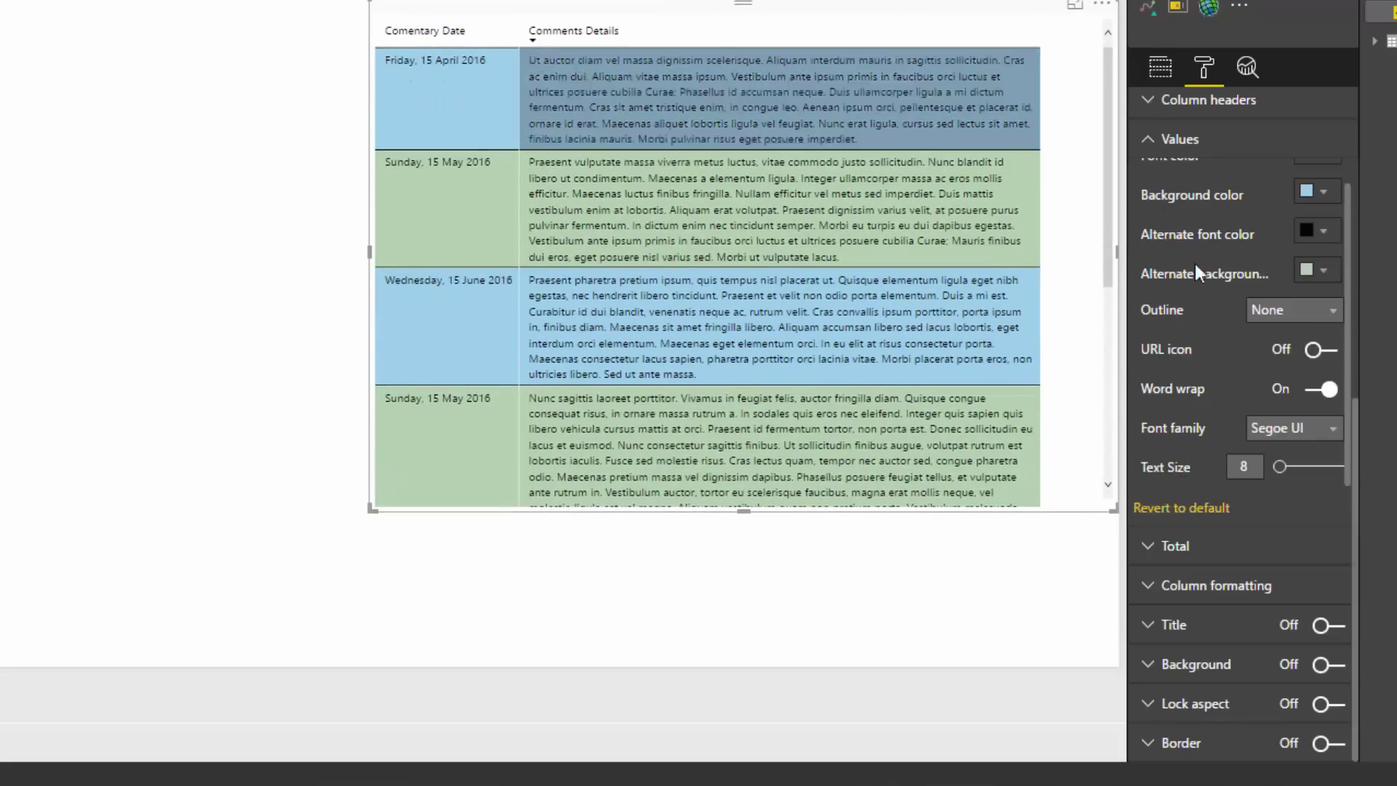
left_click_drag(1041, 33, 910, 63)
left_click_drag(1116, 499, 921, 635)
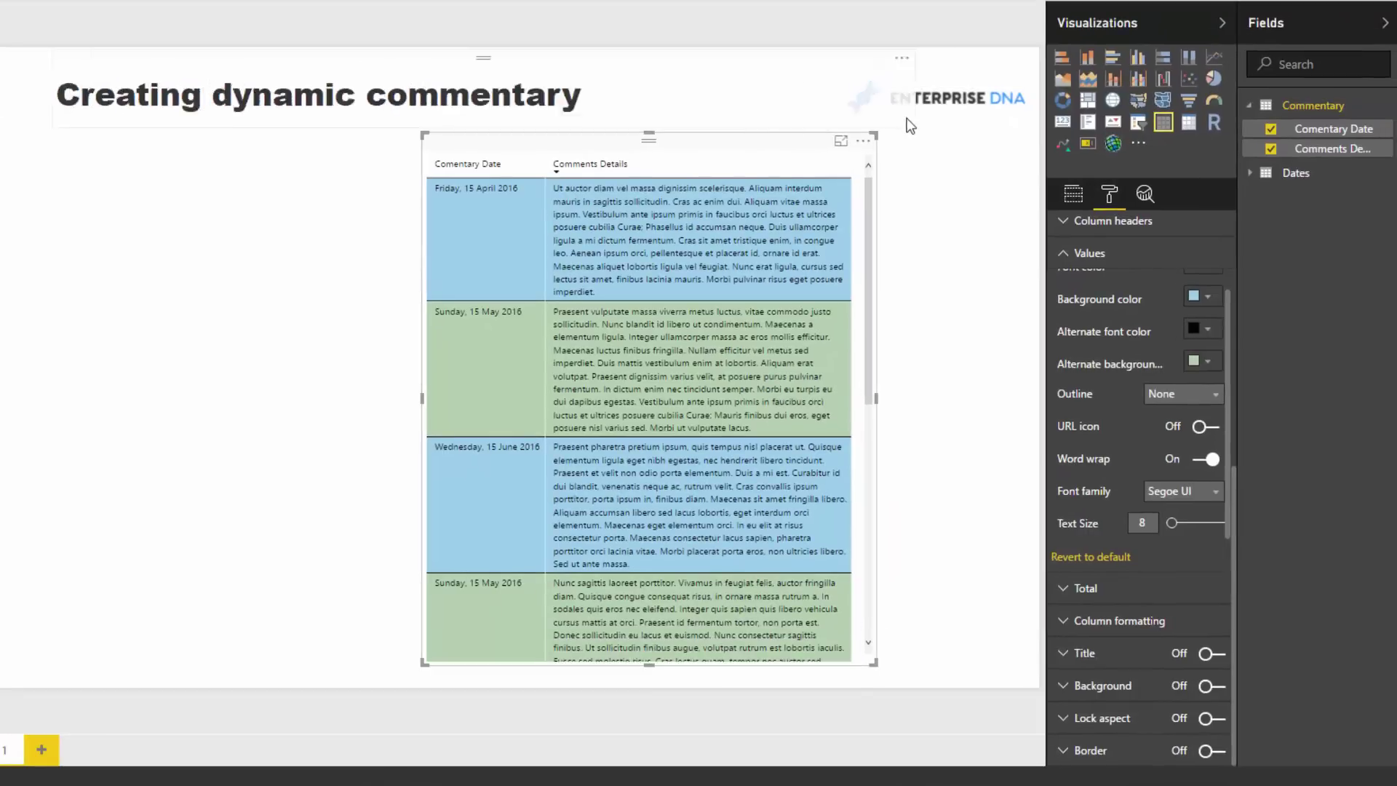
Step: Add the Dates table's Month & Year field to the page as a new visual
left_click(692, 77)
left_click(875, 147)
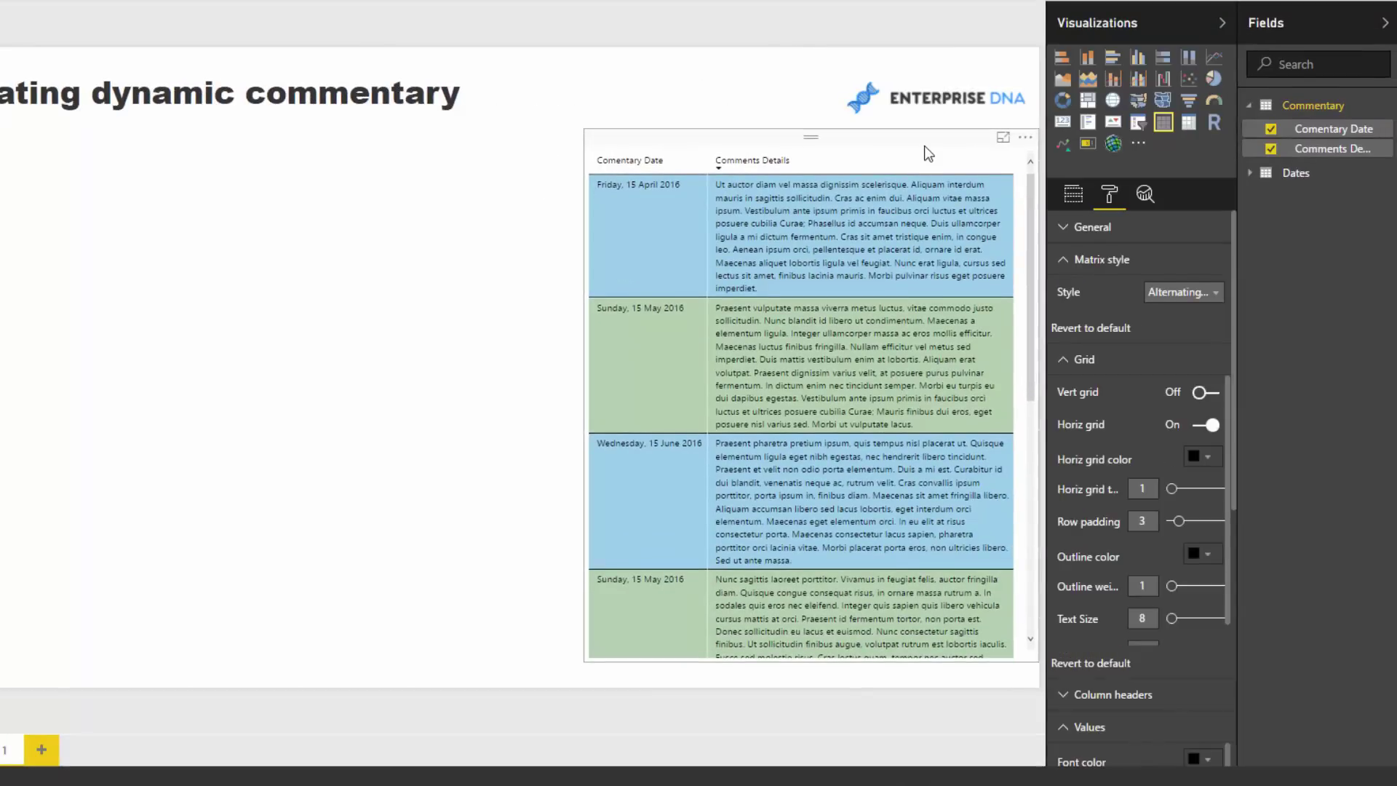
left_click(1262, 183)
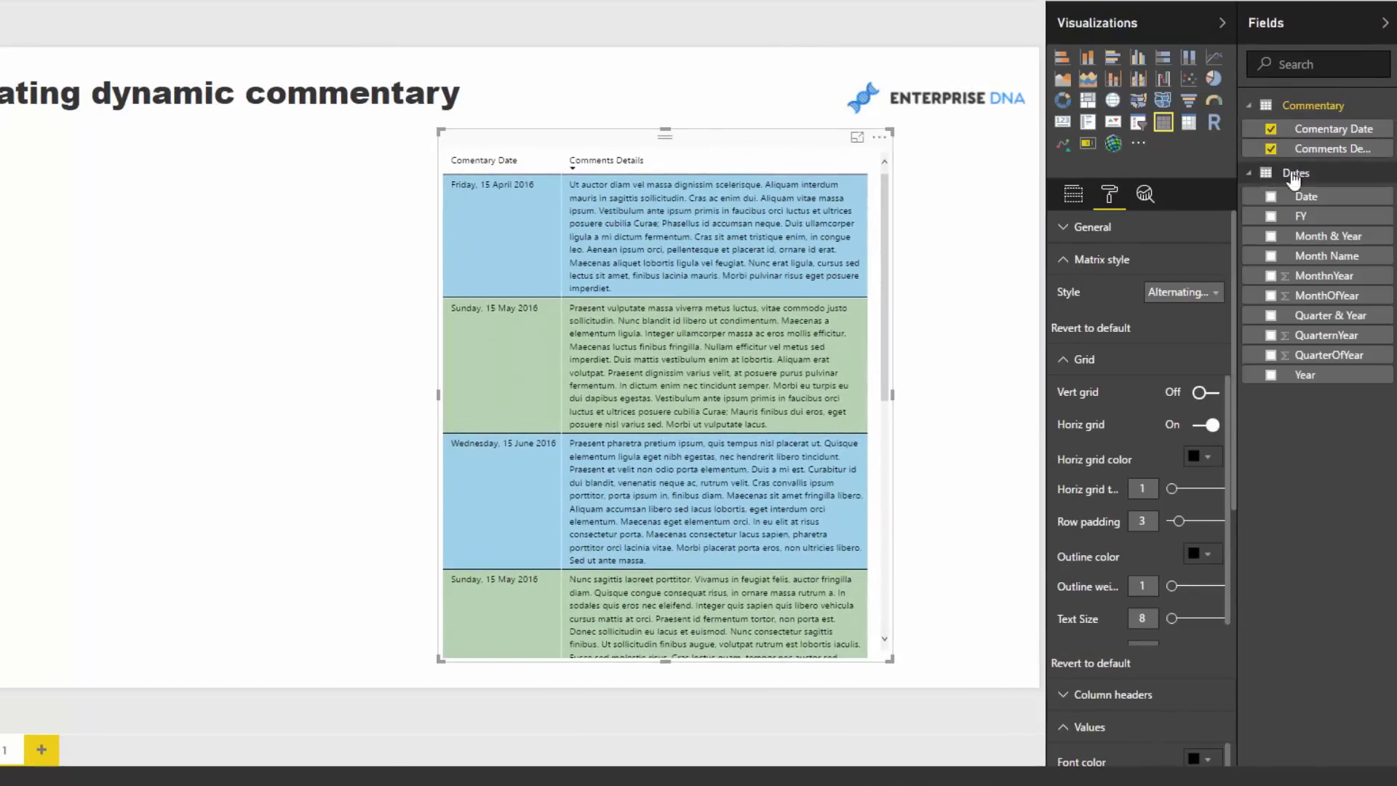
left_click_drag(1295, 237, 173, 232)
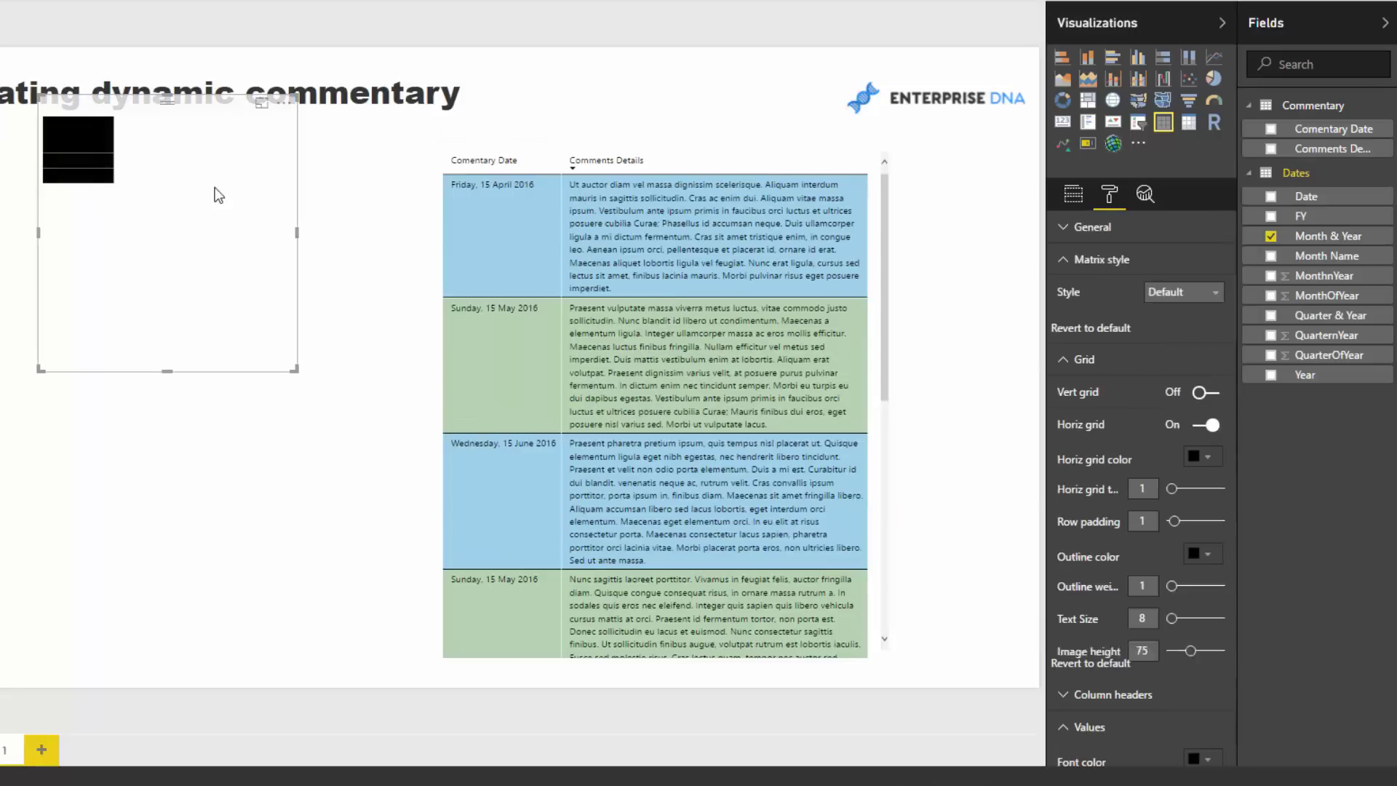
Step: Give the Month & Year visual white row backgrounds, nudge it, and convert it into a slicer
left_click(1203, 558)
left_click(1203, 559)
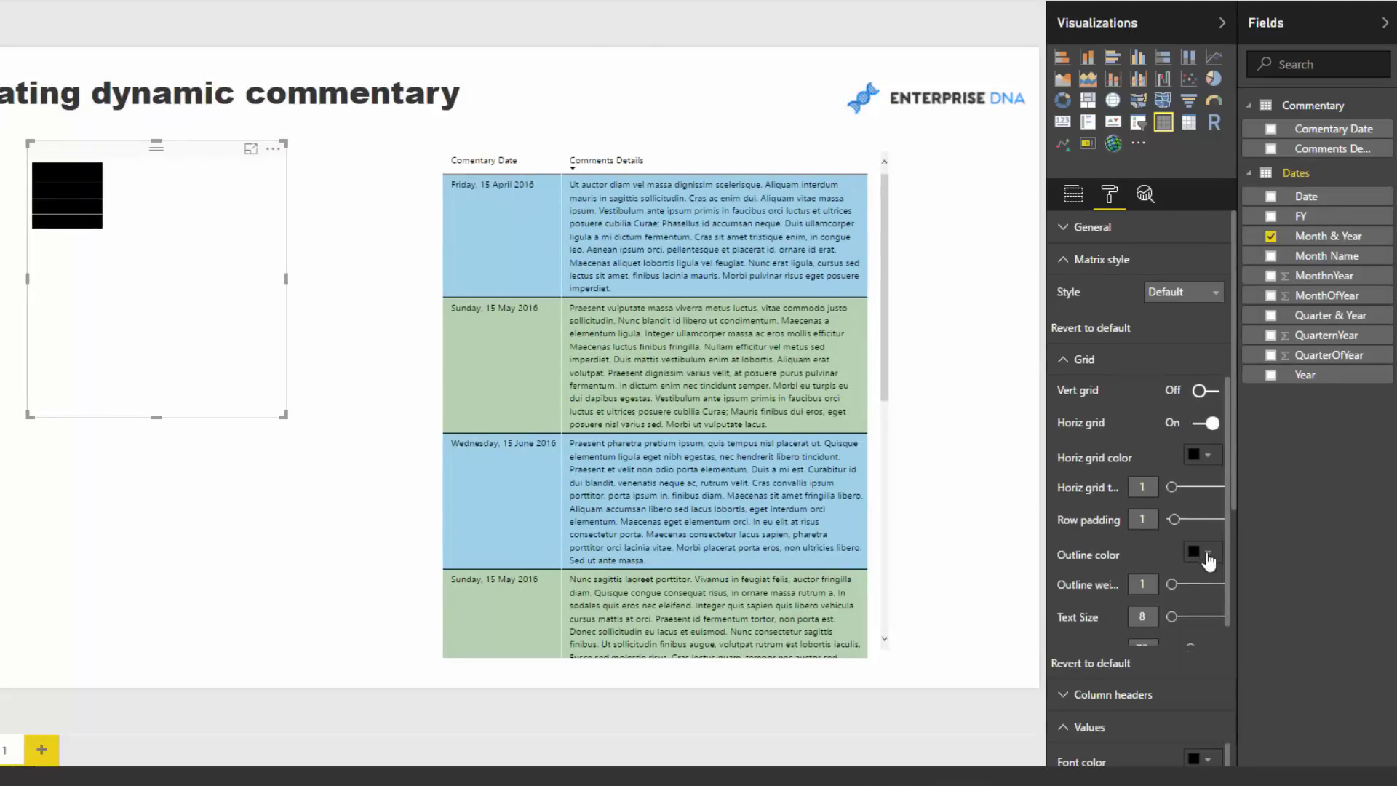
scroll(1196, 655, "down", 6)
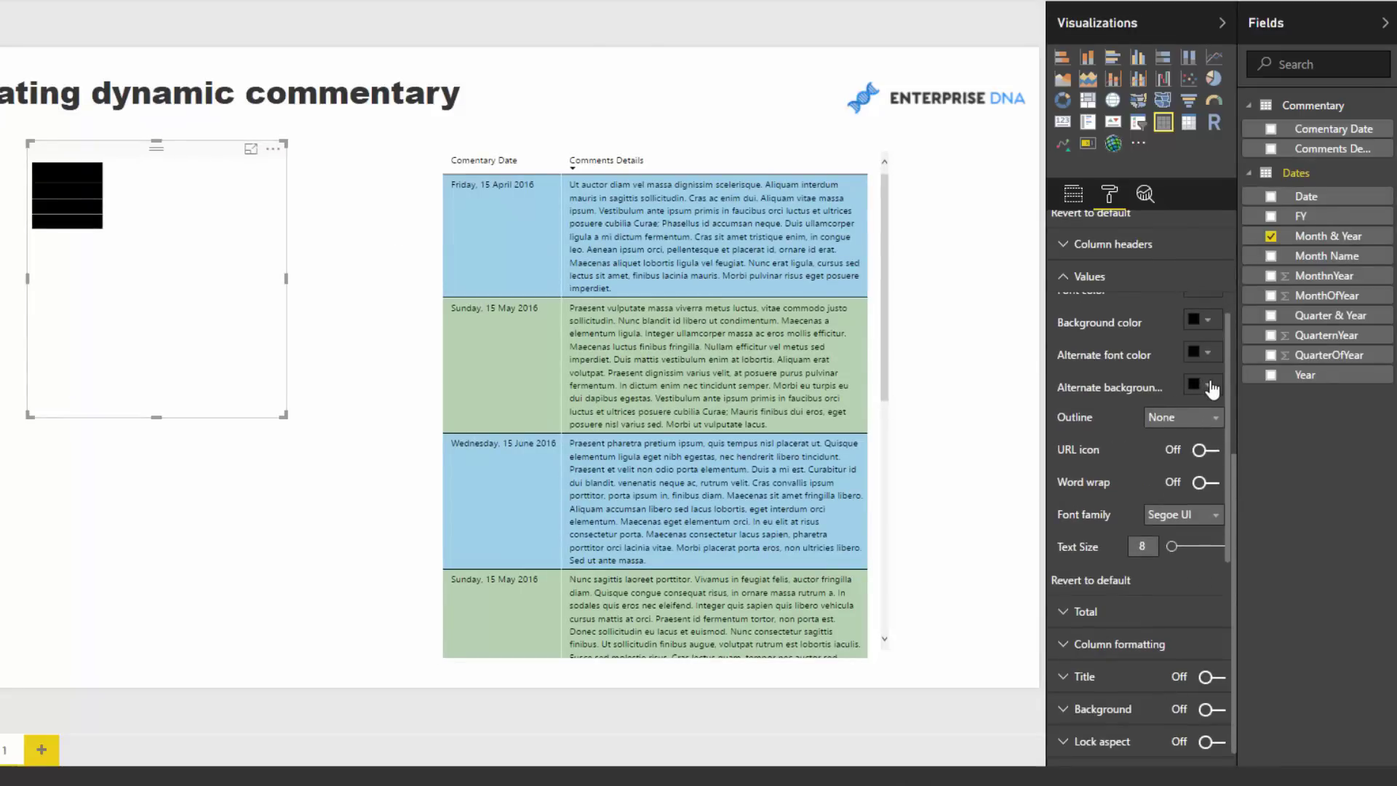
left_click(1210, 385)
left_click(1107, 315)
left_click(1204, 324)
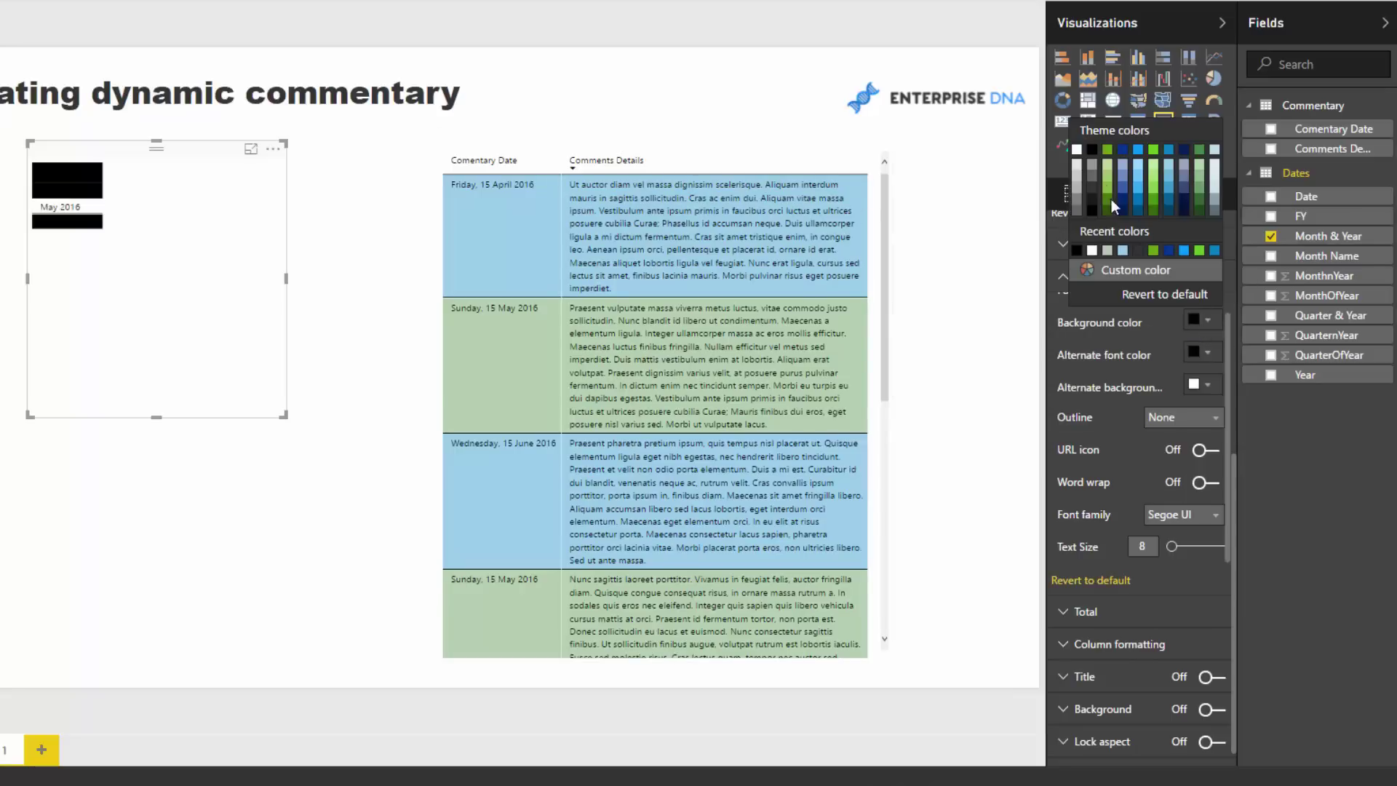
left_click(1077, 150)
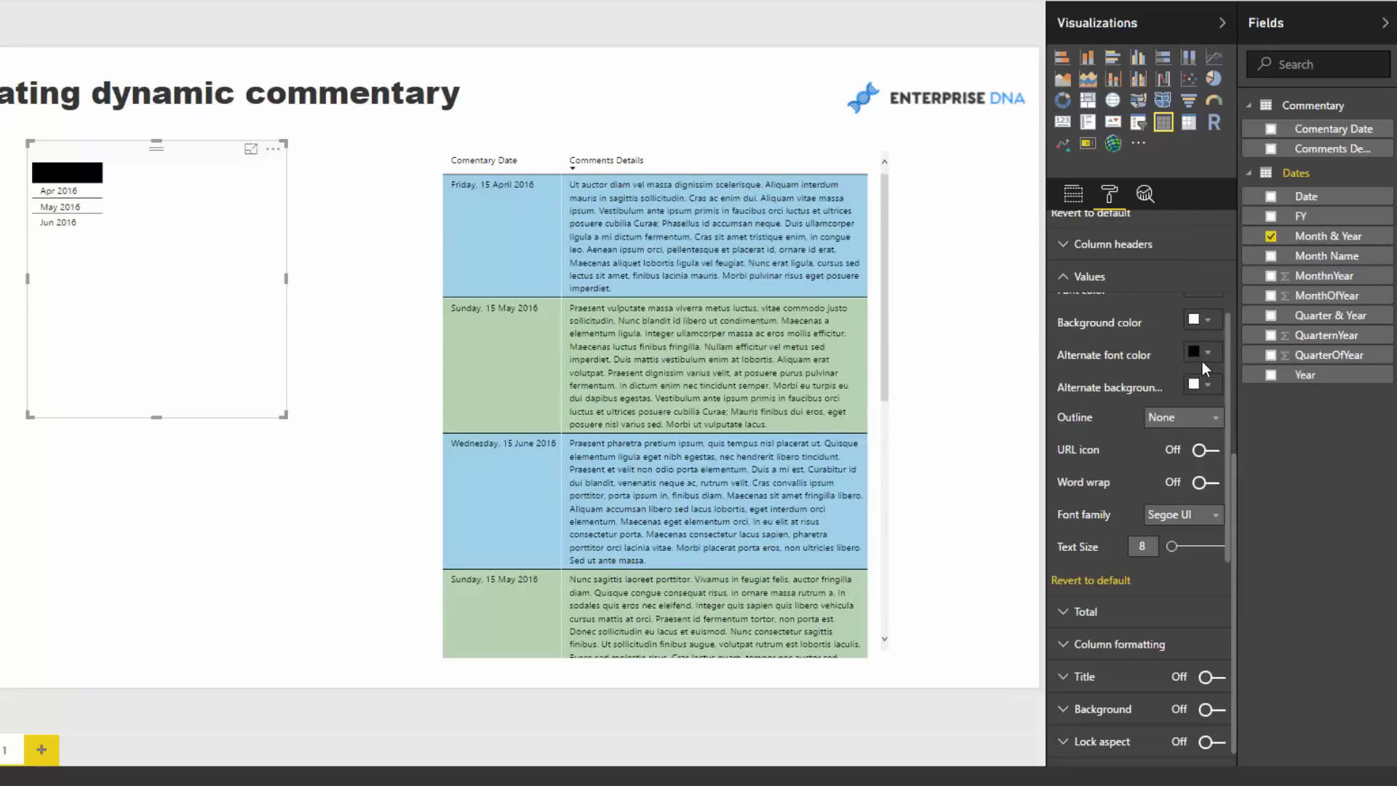
scroll(1202, 361, "up", 1)
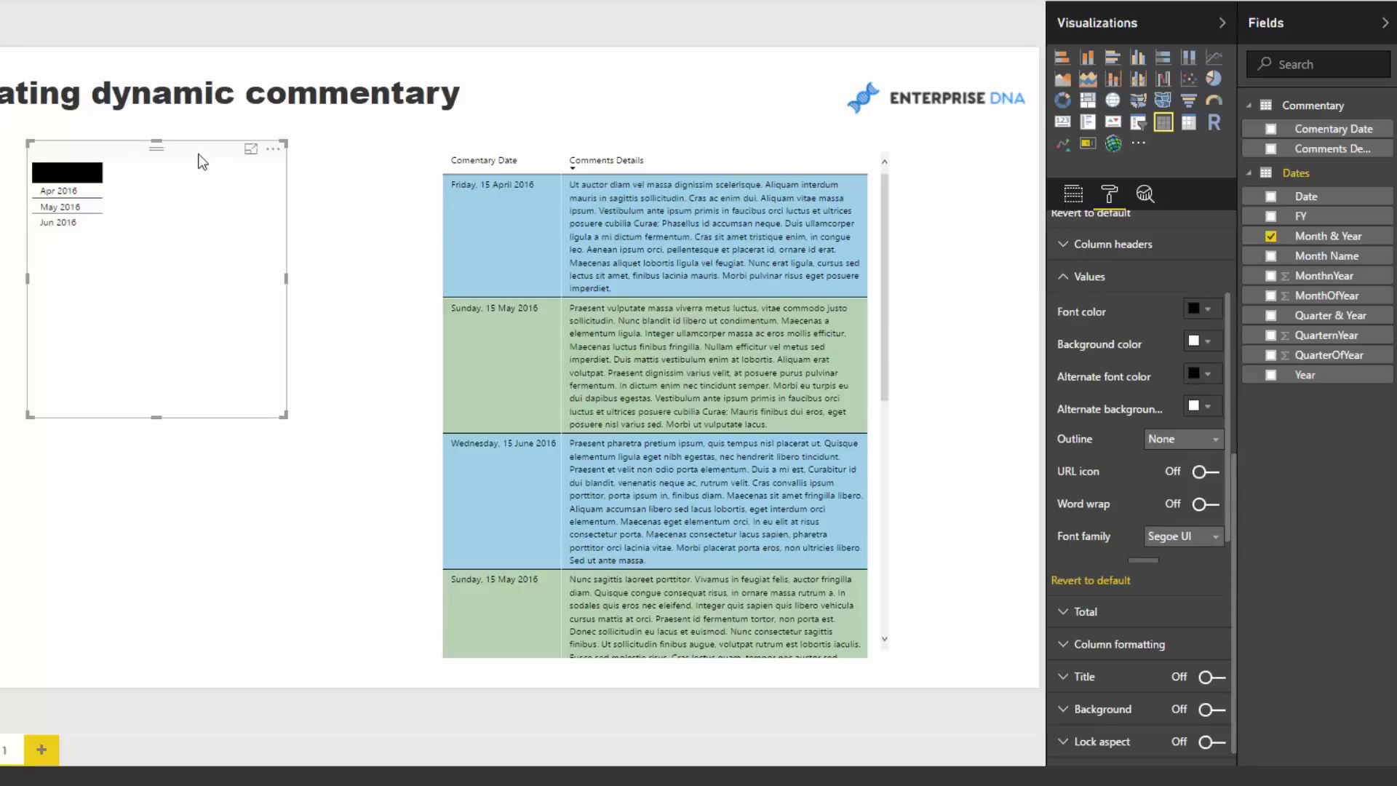
left_click_drag(202, 162, 254, 179)
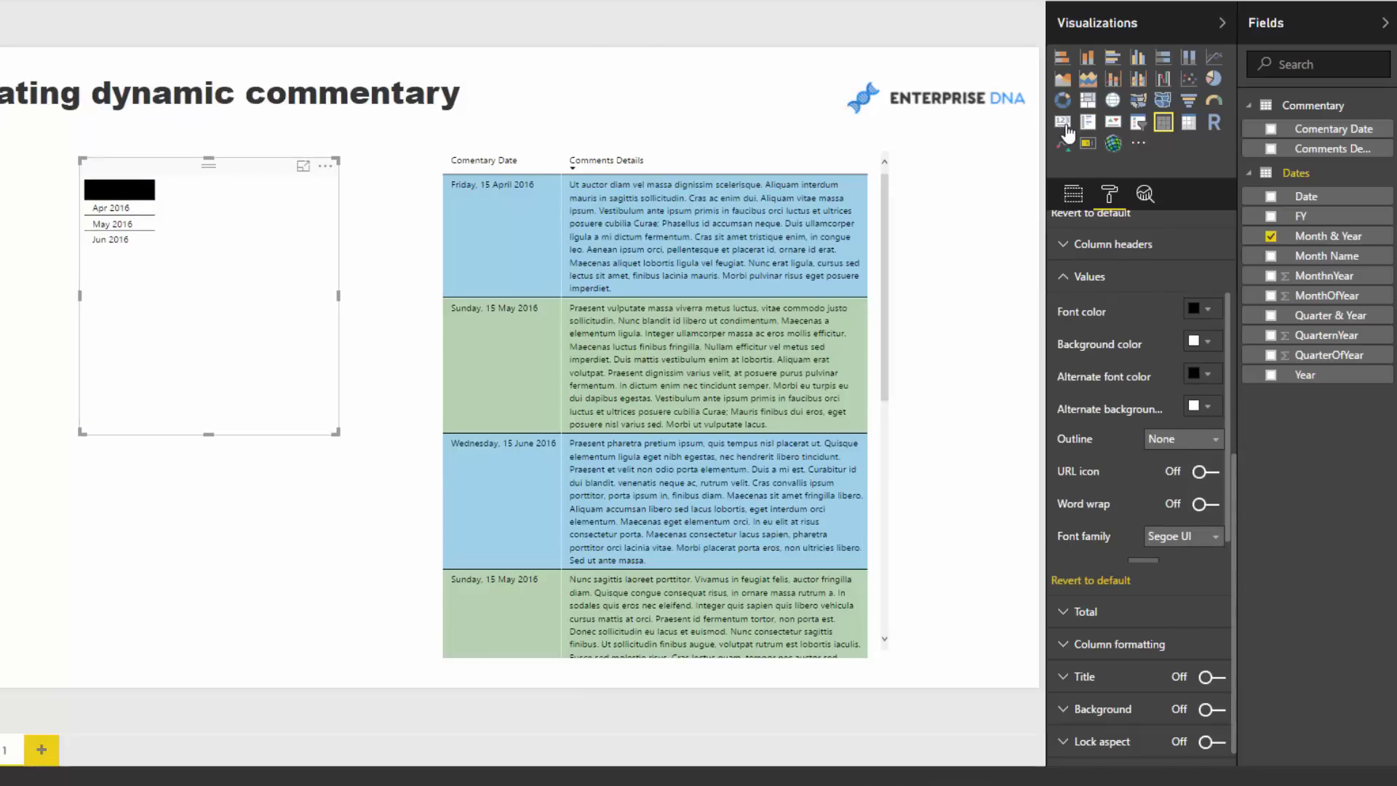
left_click(1138, 122)
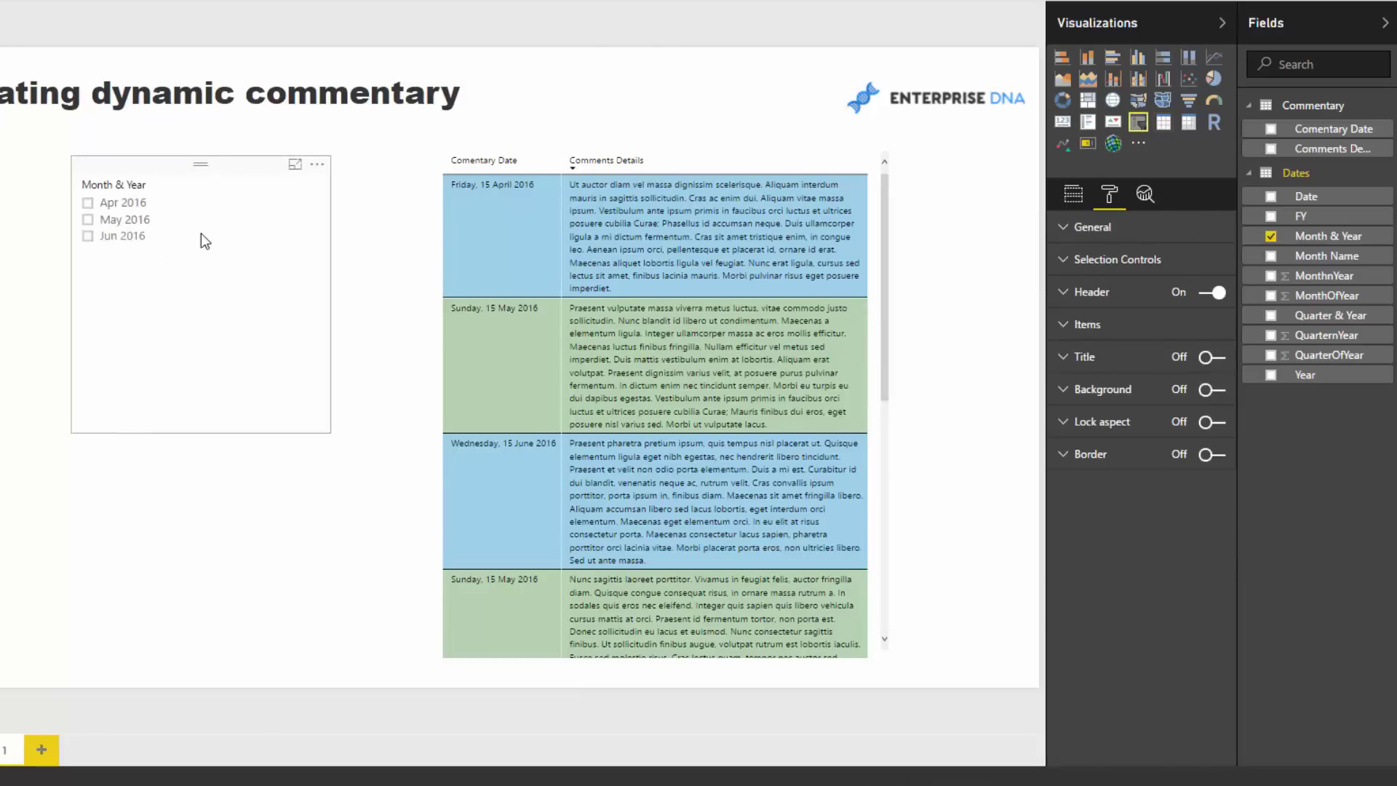
Step: Shrink the slicer and test filtering the table by Apr, May and Jun 2016
left_click_drag(329, 431, 202, 278)
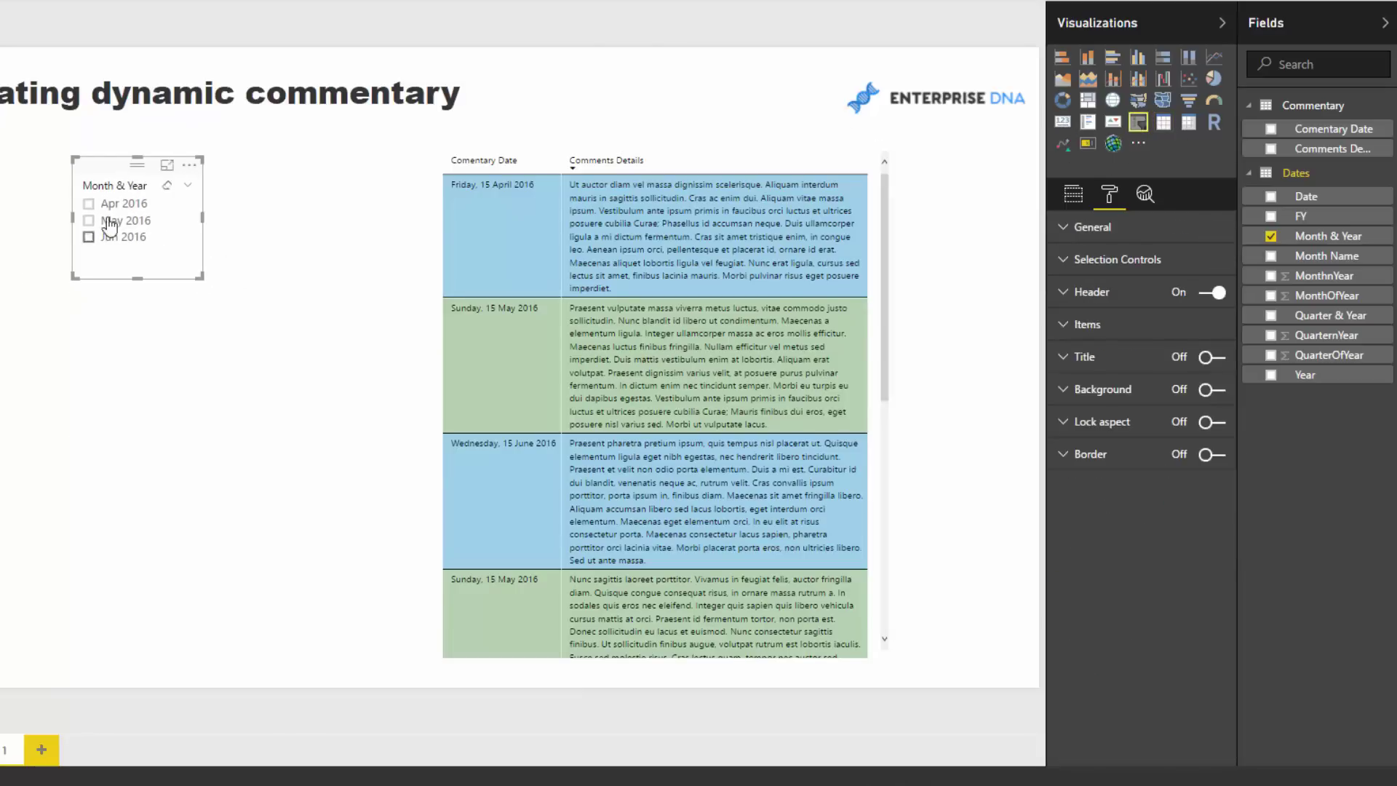
left_click(88, 204)
left_click(88, 220)
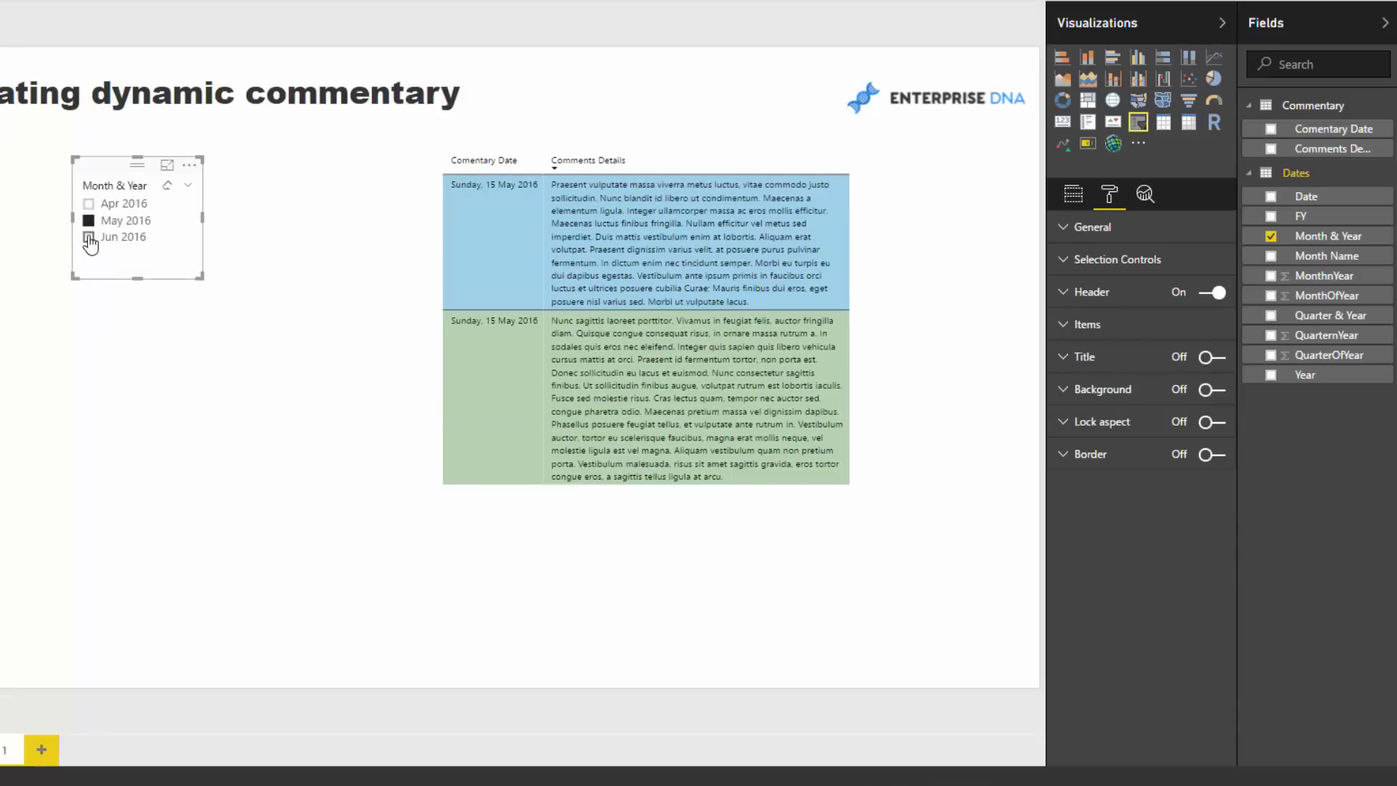
left_click(88, 236)
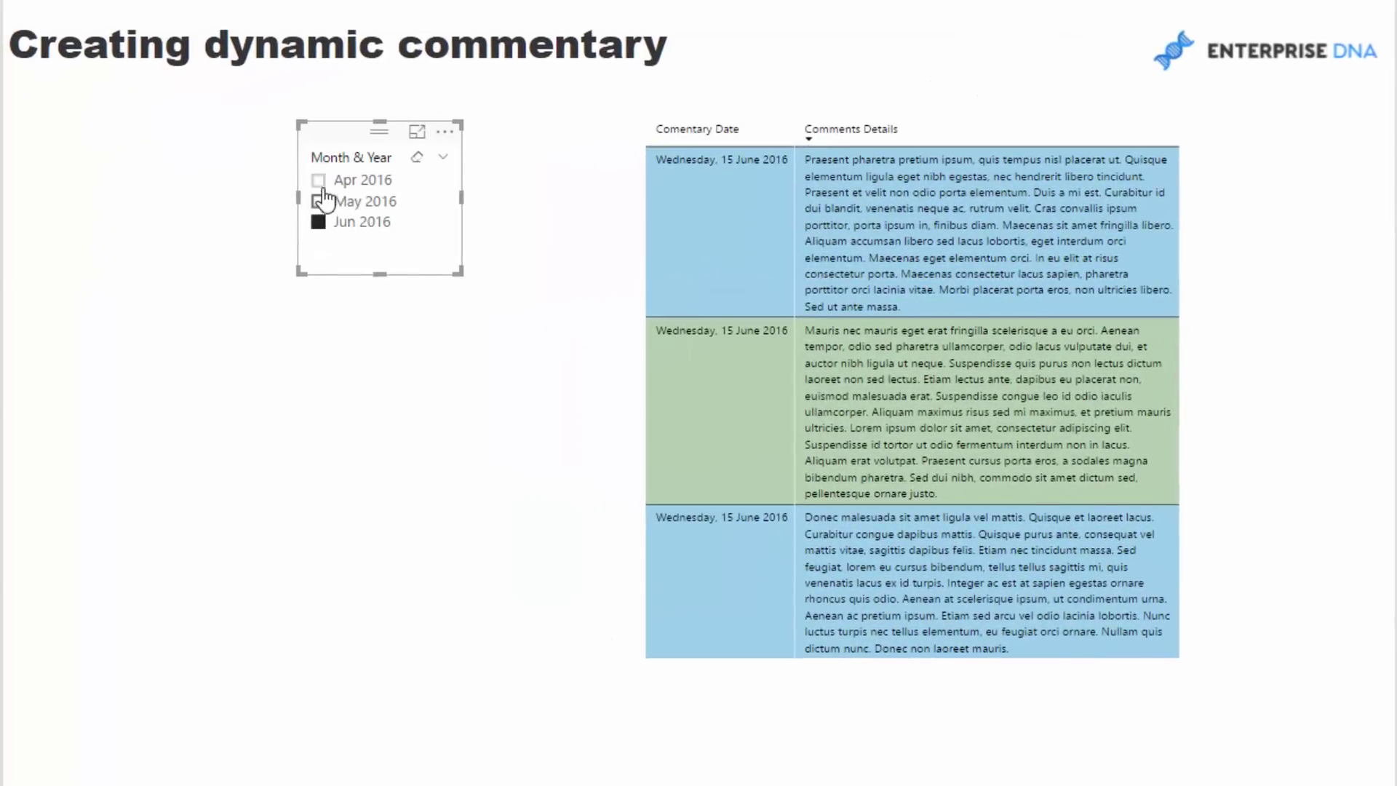
left_click(88, 221)
left_click(88, 204)
left_click(319, 201)
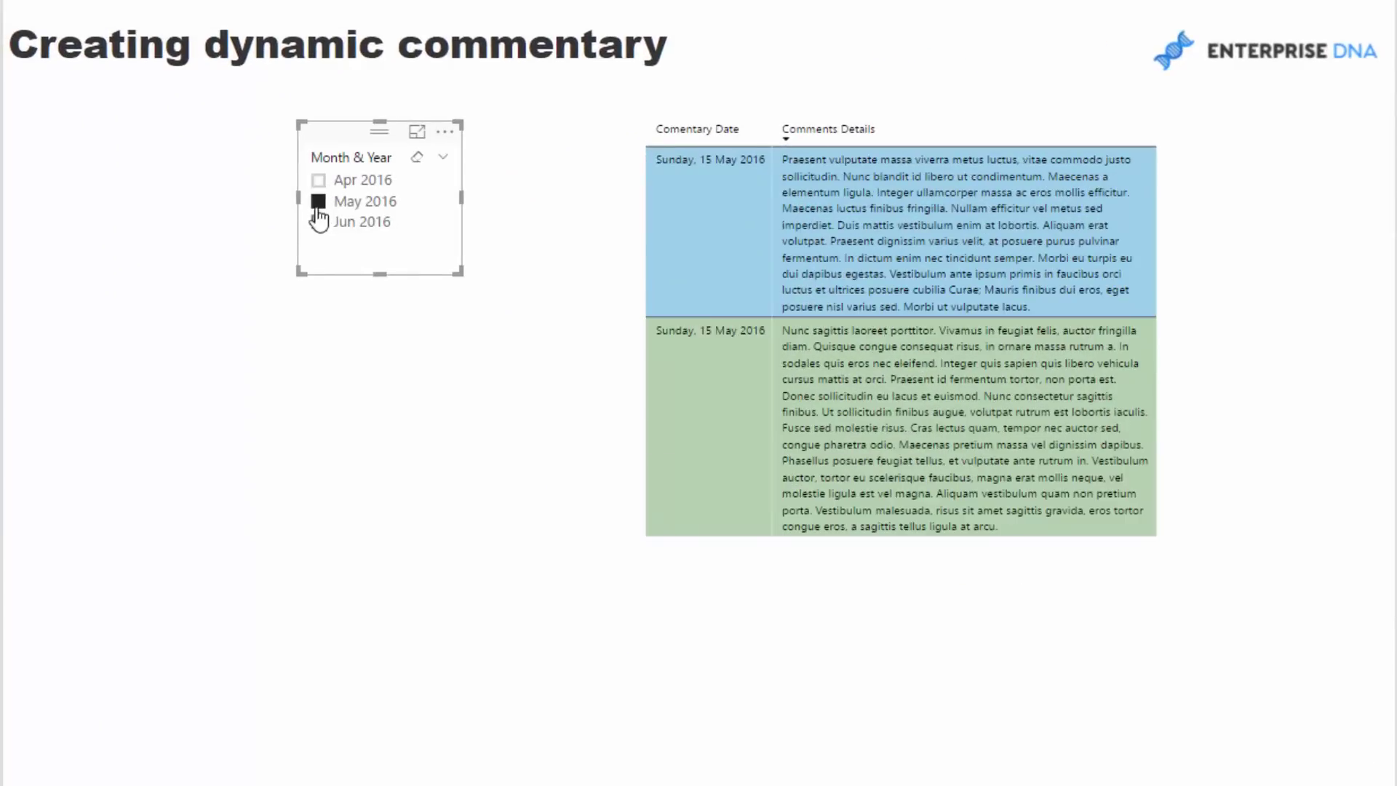
left_click(319, 221)
Step: Finish with Apr 2016 selected and place the slicer next to the commentary table
left_click(318, 180)
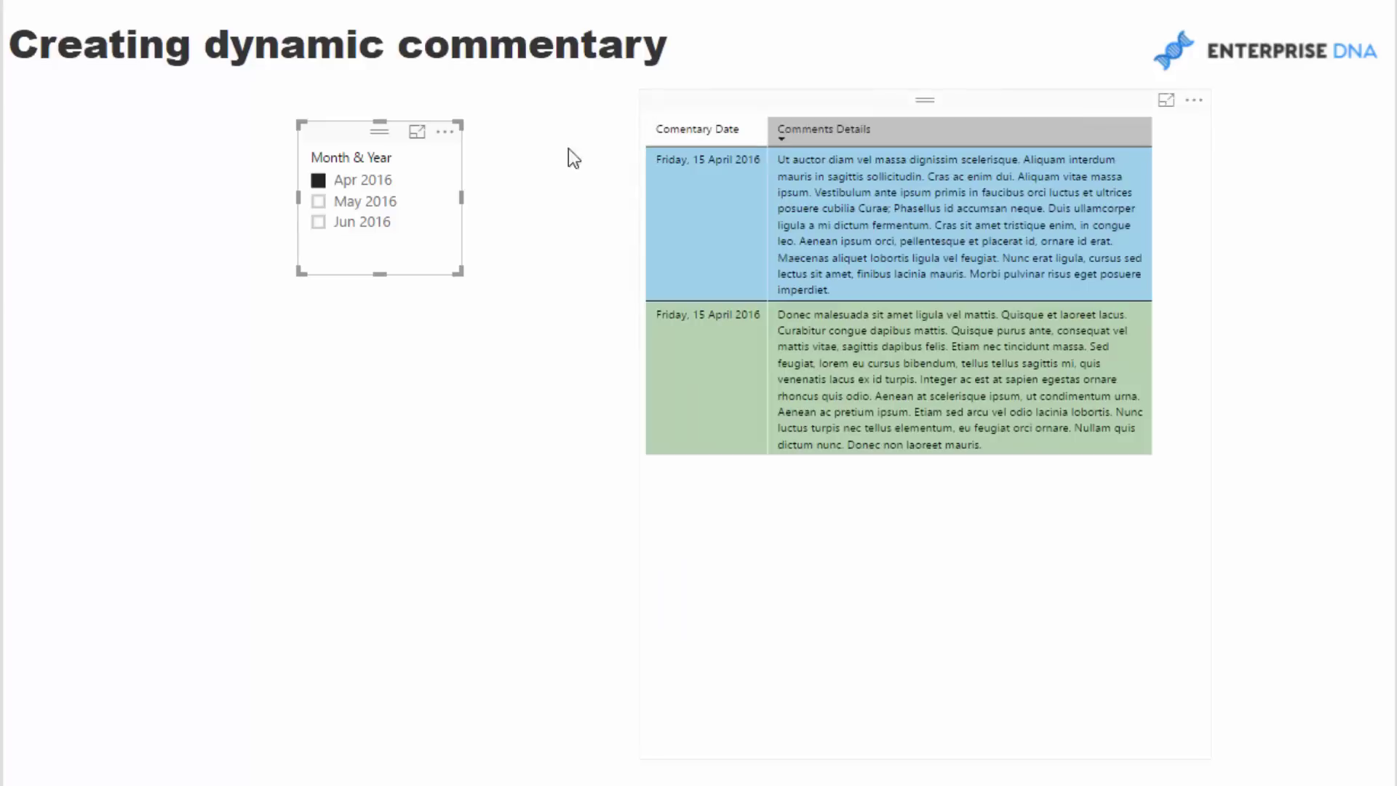
left_click(321, 201)
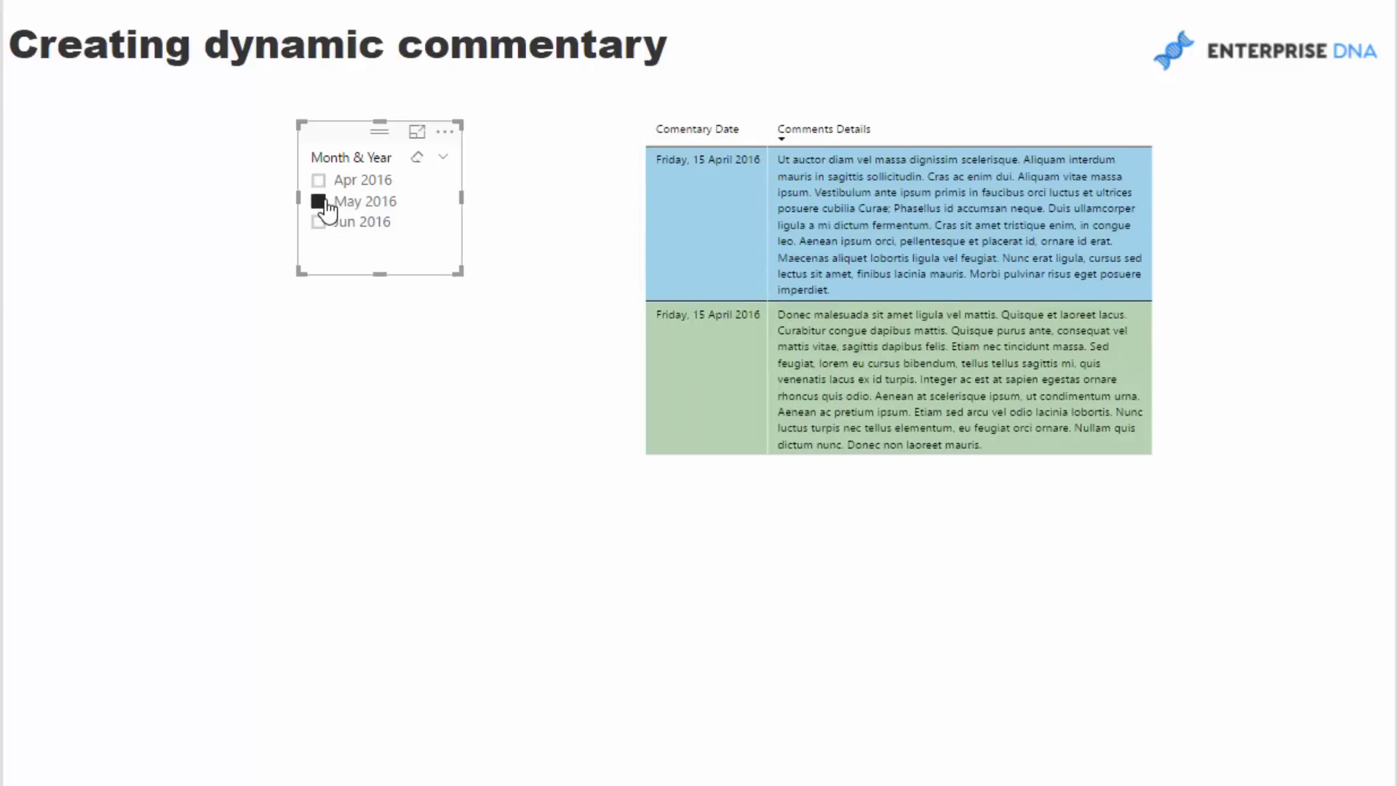
left_click(318, 221)
left_click(318, 180)
left_click(319, 201)
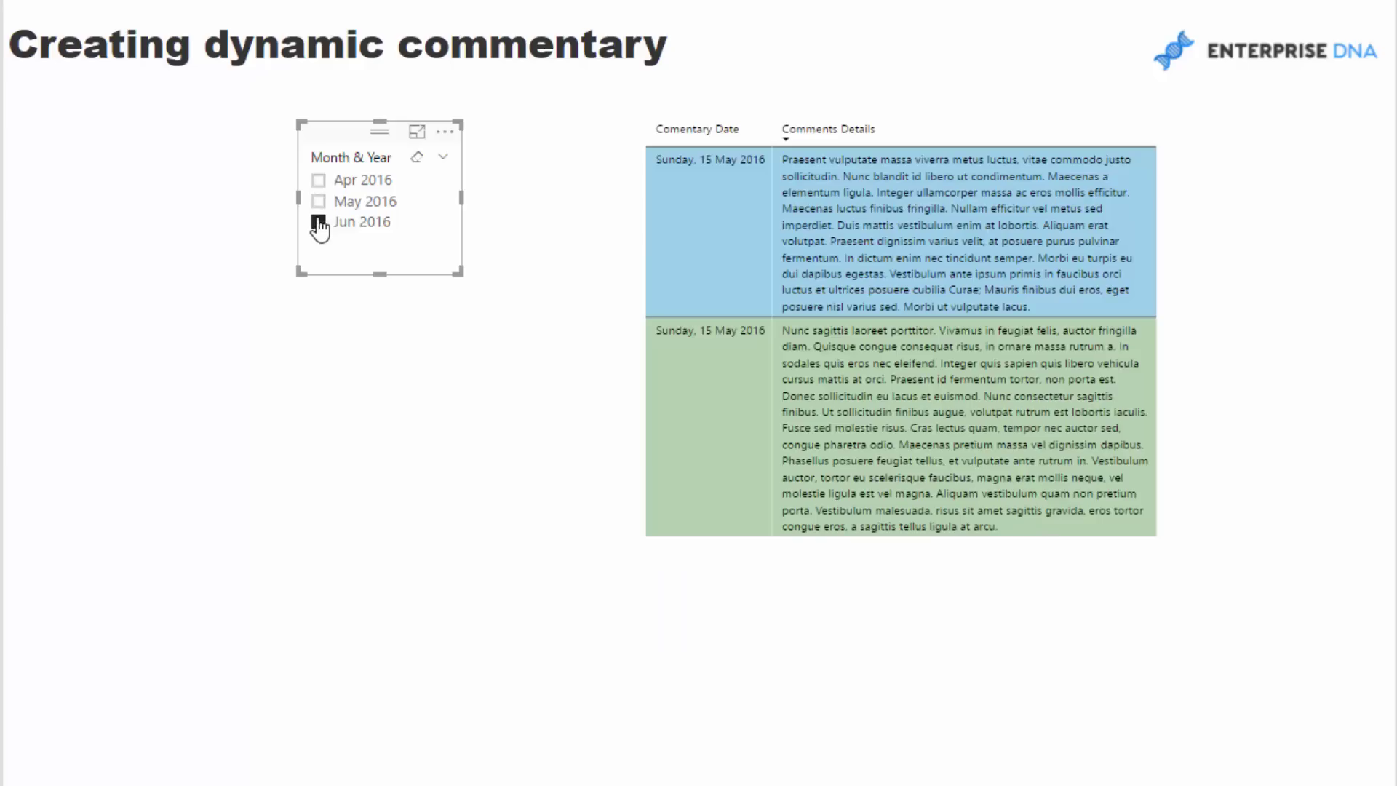
left_click(318, 180)
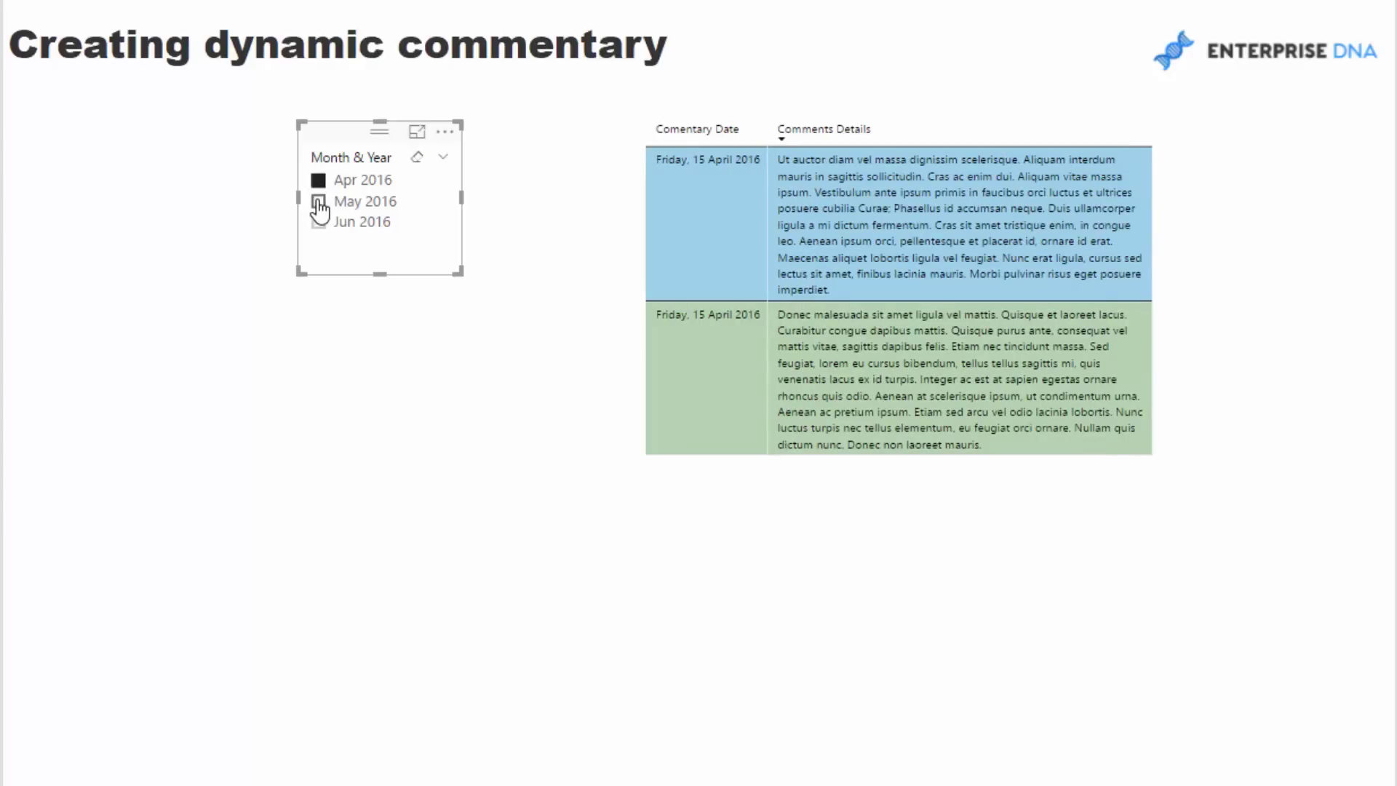
left_click_drag(336, 137, 488, 123)
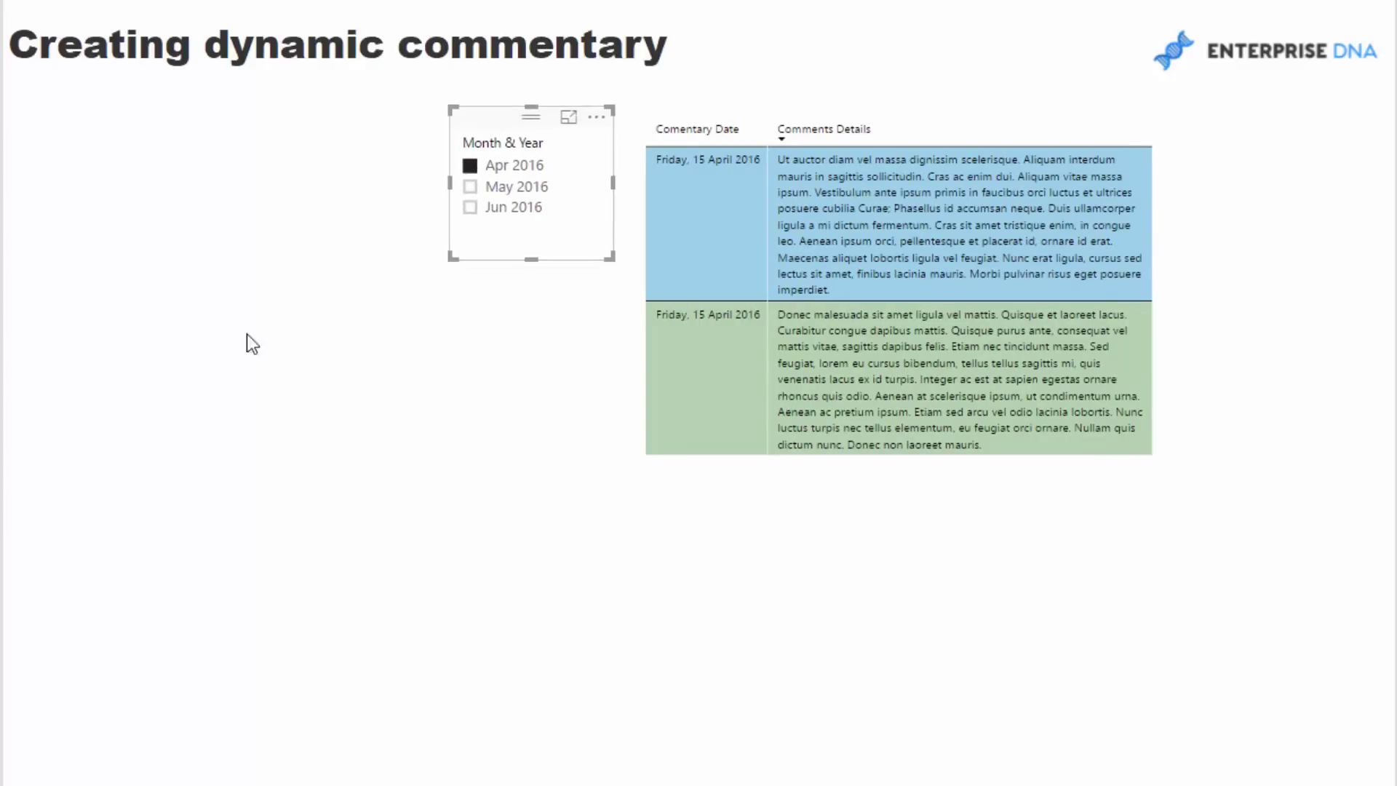